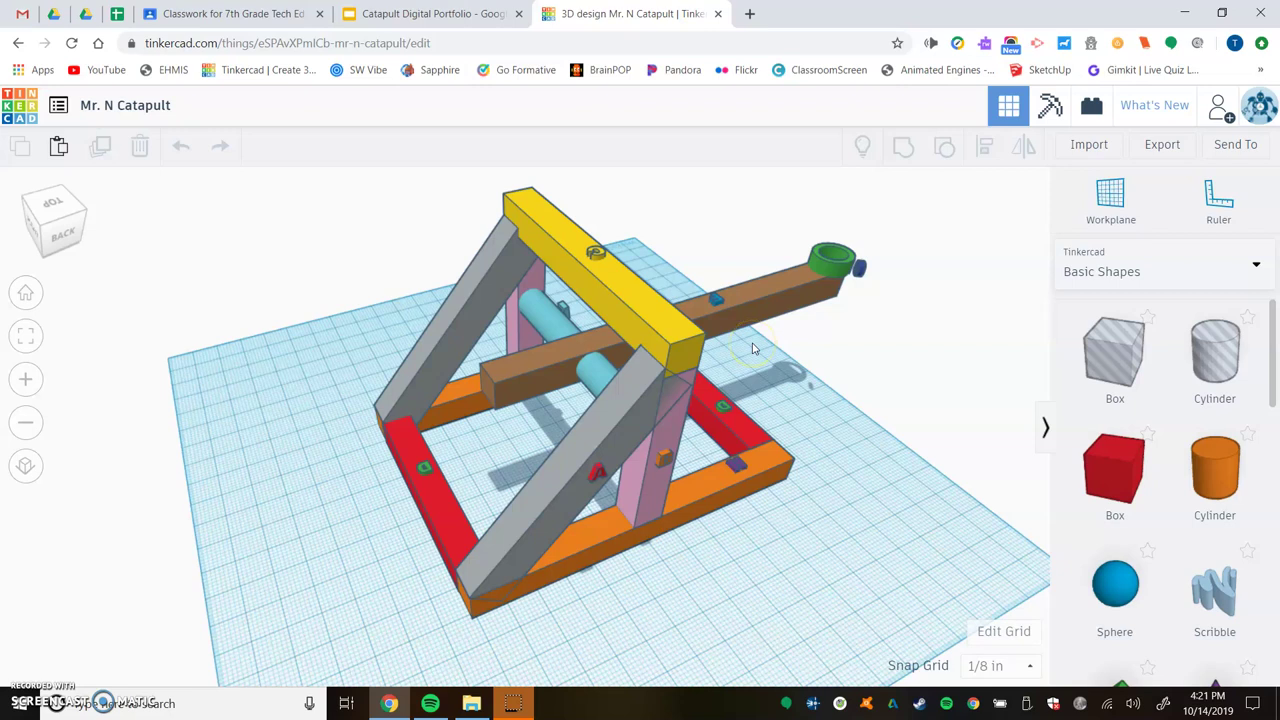
Look over slide 3, Catapult 3D Model, in the portfolio, then return to the Tinkercad catapult.
click(424, 12)
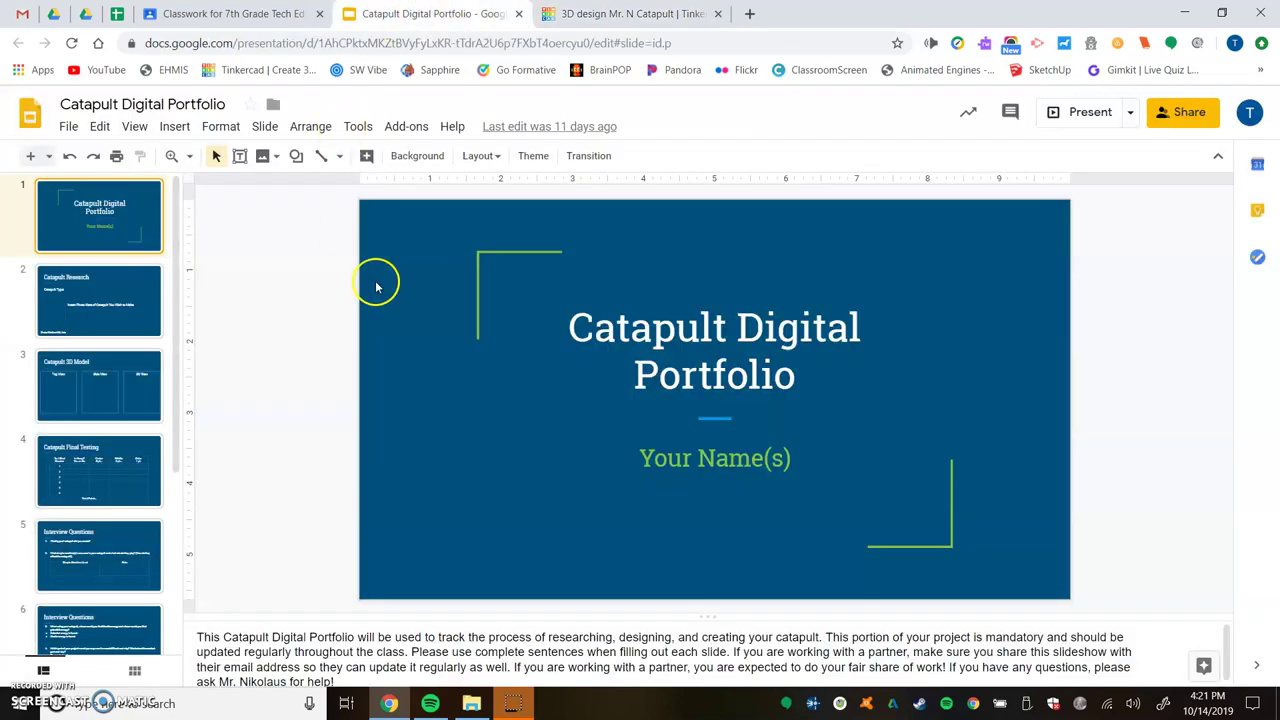
scroll(106, 354, down, 1)
click(41, 330)
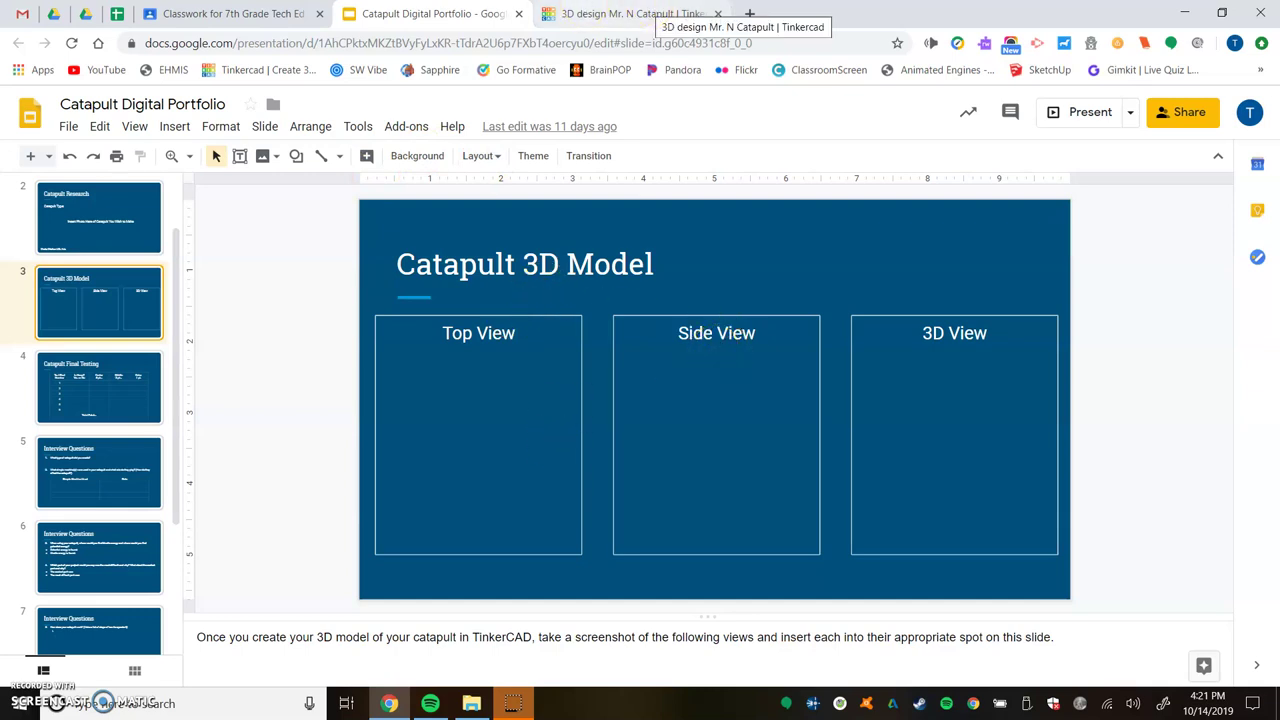
click(650, 14)
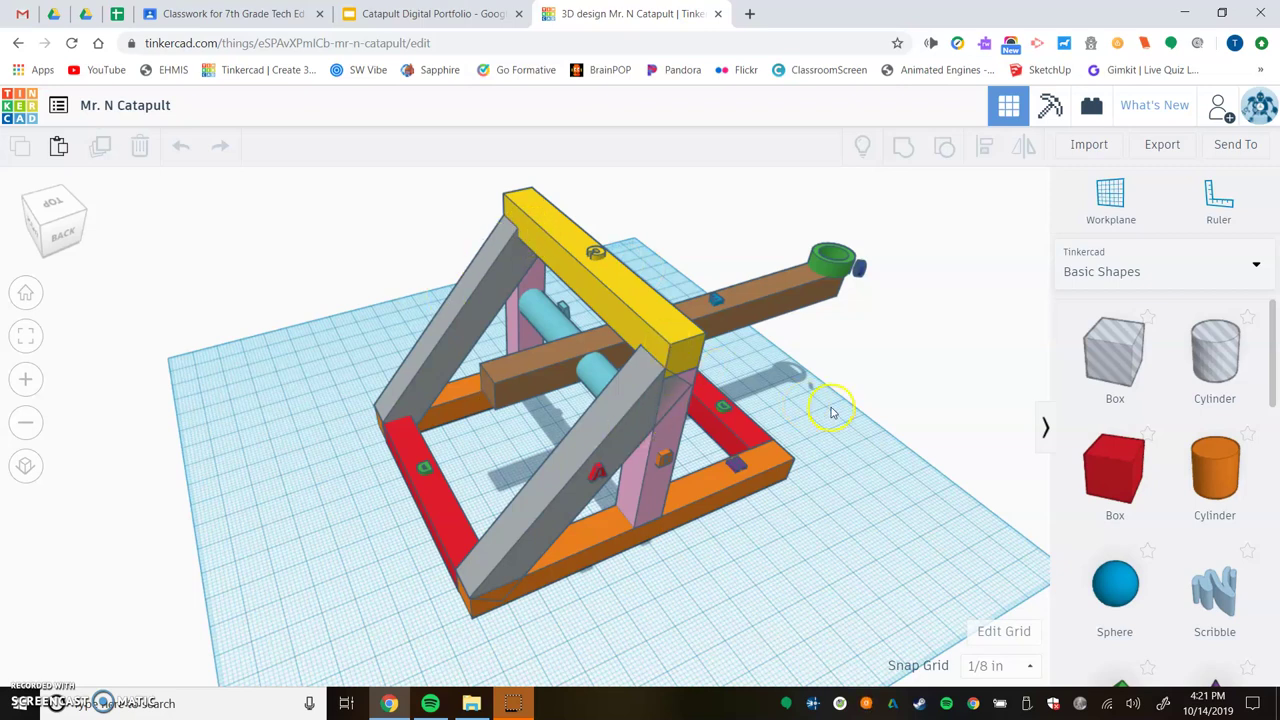
Orbit and zoom to view the catapult from a higher, right-back three-quarter angle.
right_drag(830, 412, 620, 395)
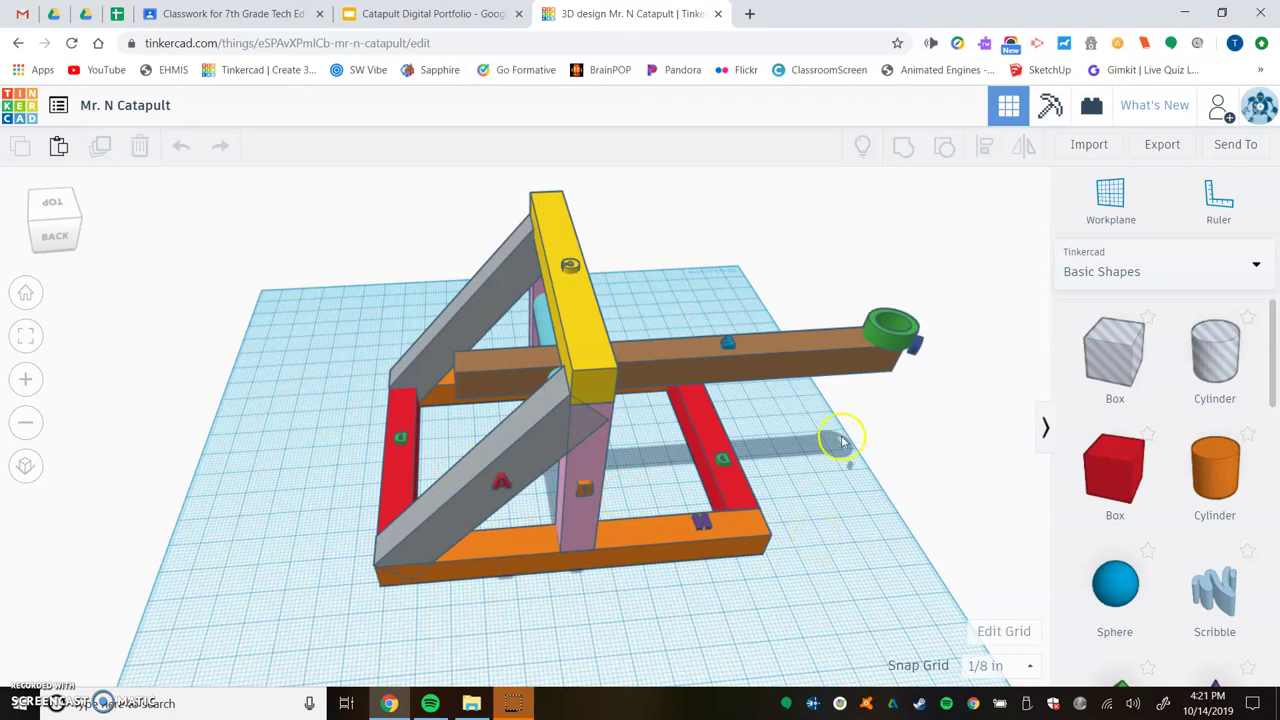
right_drag(560, 482, 662, 486)
scroll(662, 486, down, 3)
scroll(659, 474, up, 5)
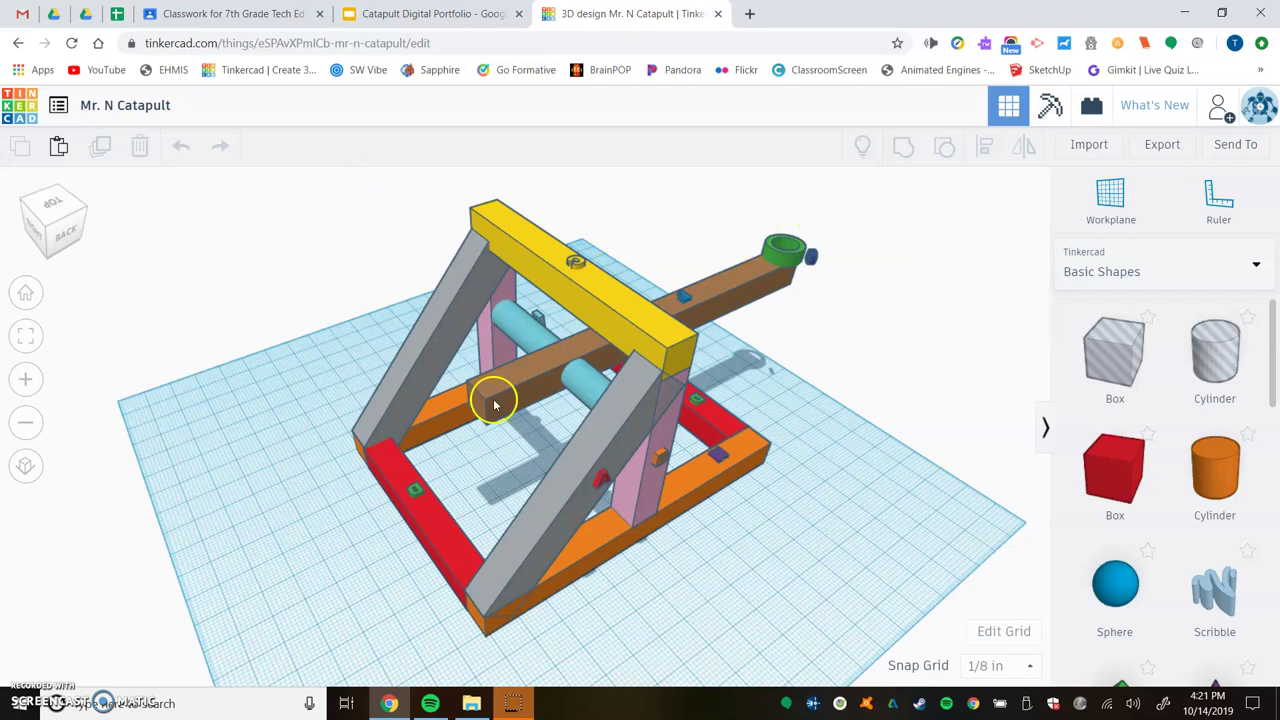
right_drag(585, 418, 698, 443)
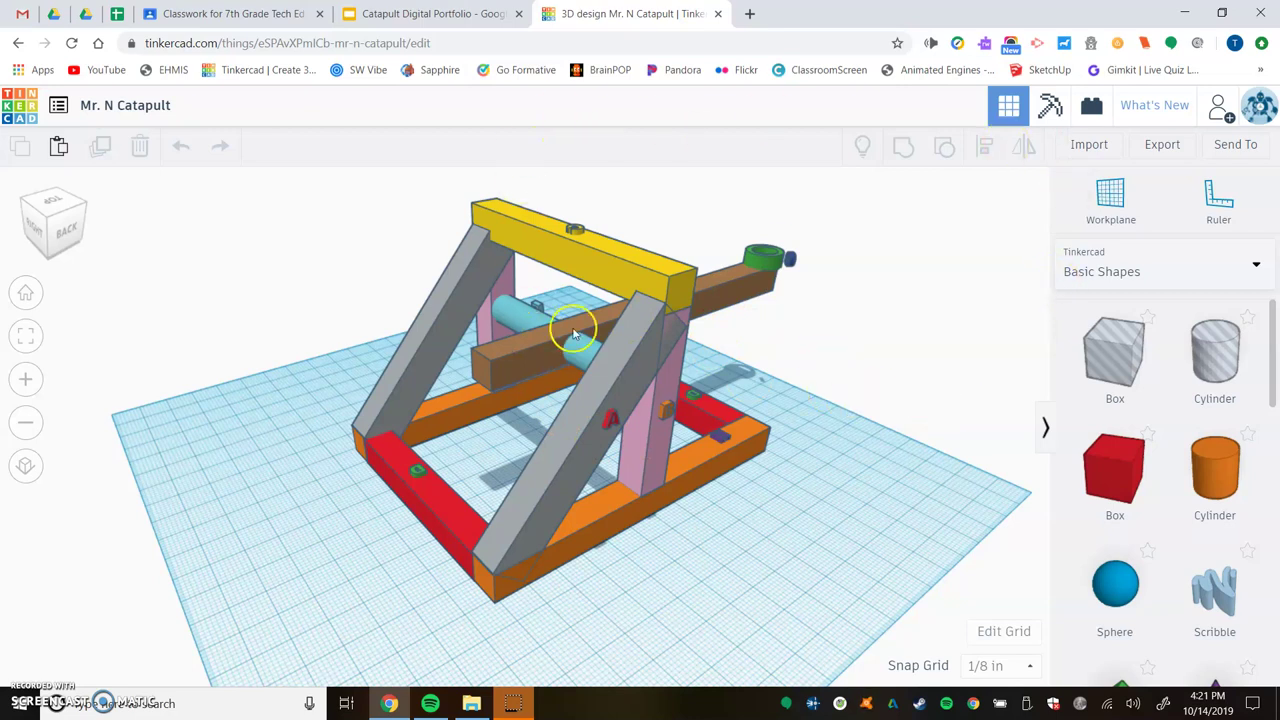
Download a picture of the current 3D view as Mr. N Catapult.png.
click(1234, 145)
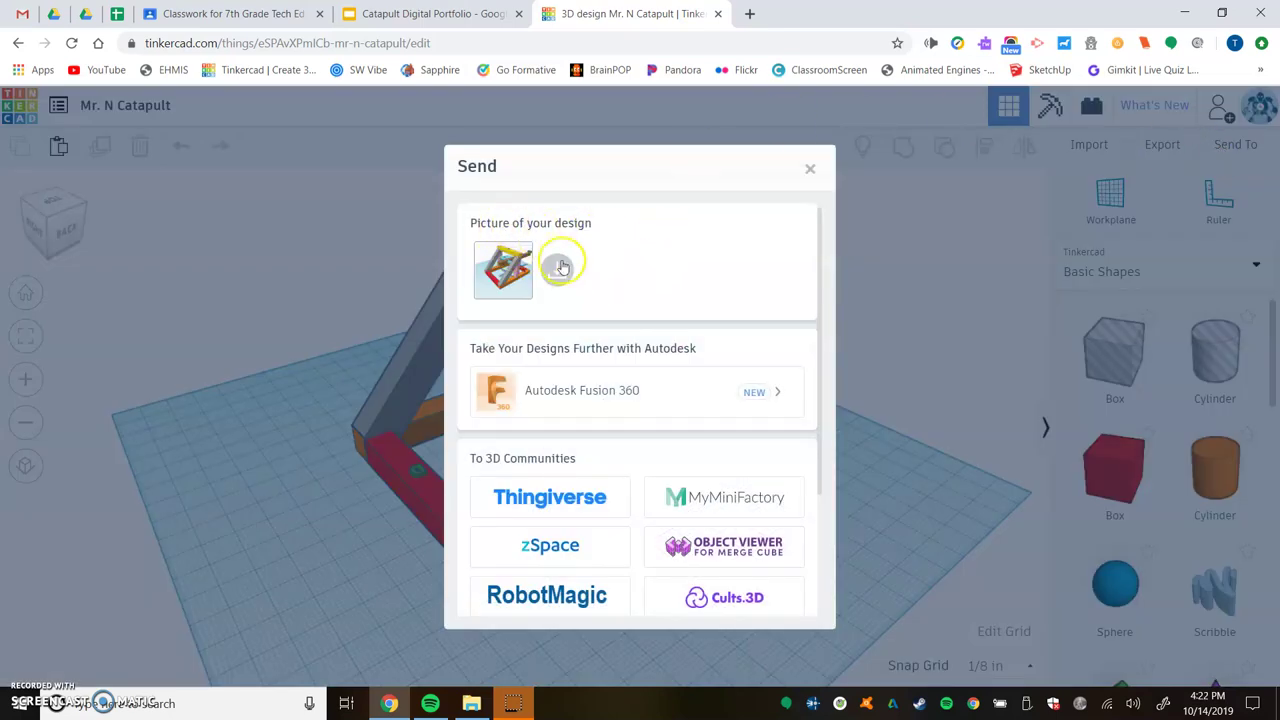
click(558, 264)
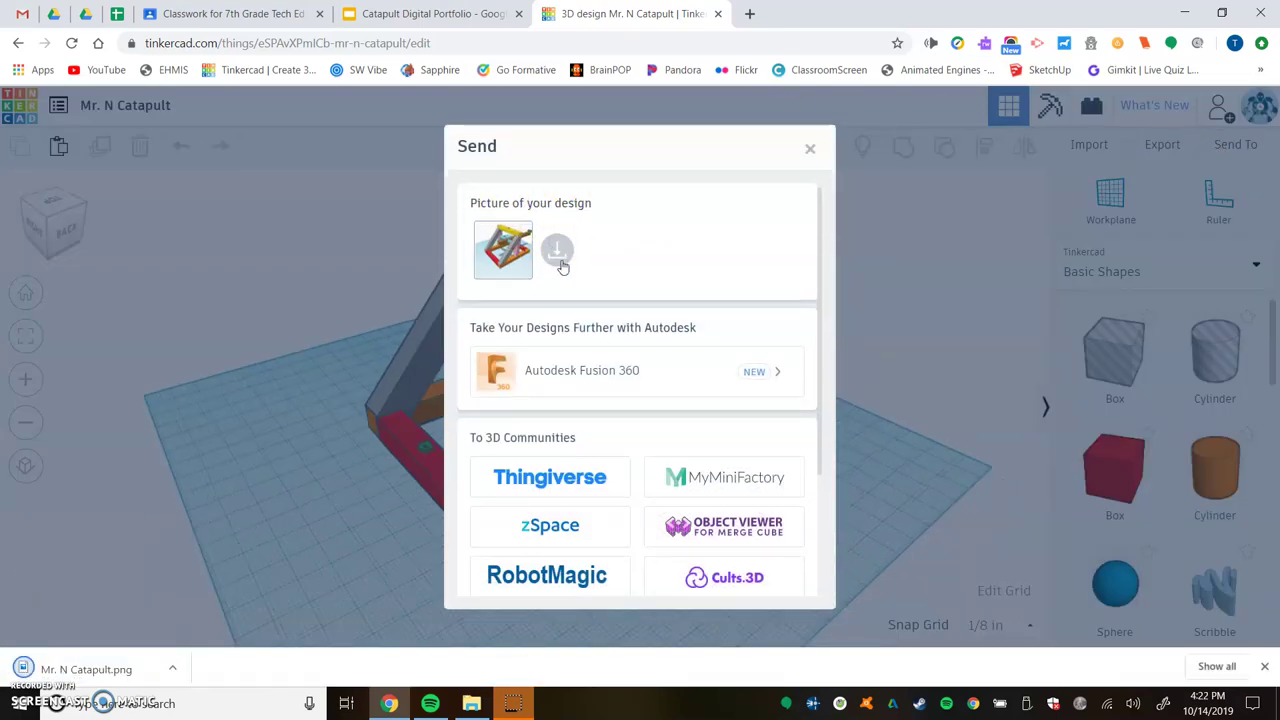
click(810, 149)
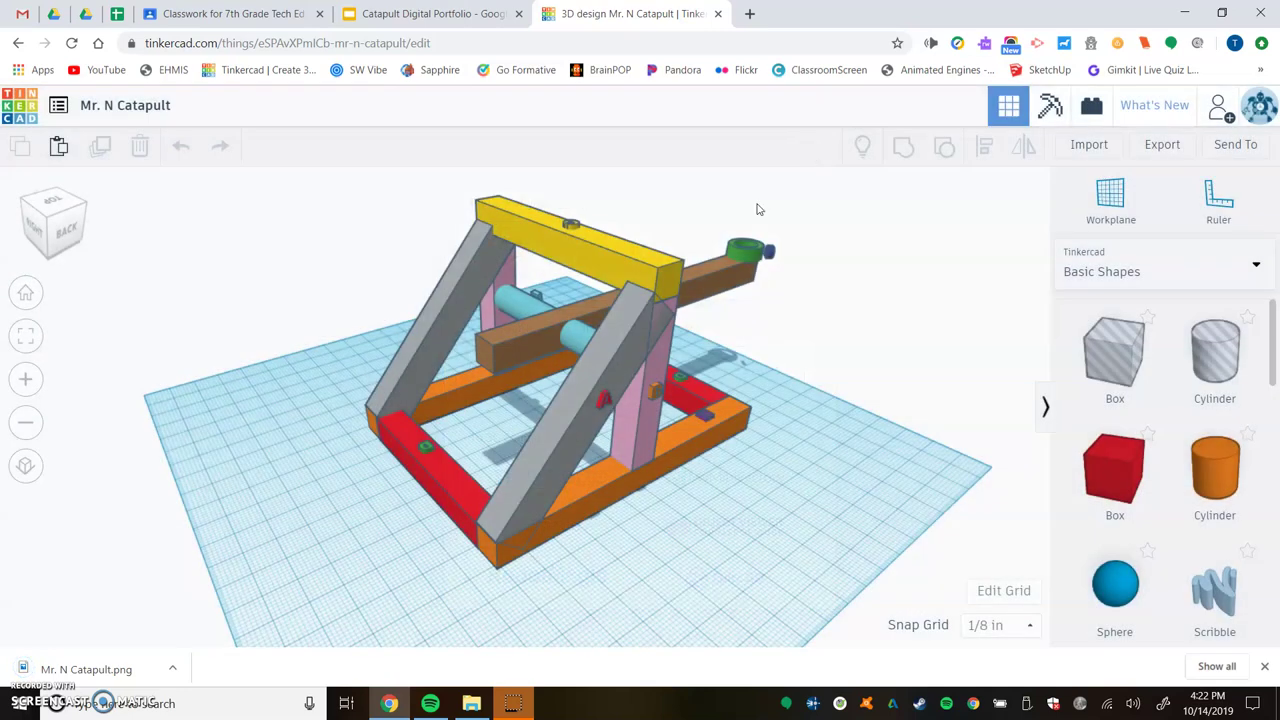
Switch to flat view looking straight down from TOP and zoom to fit the catapult.
click(25, 467)
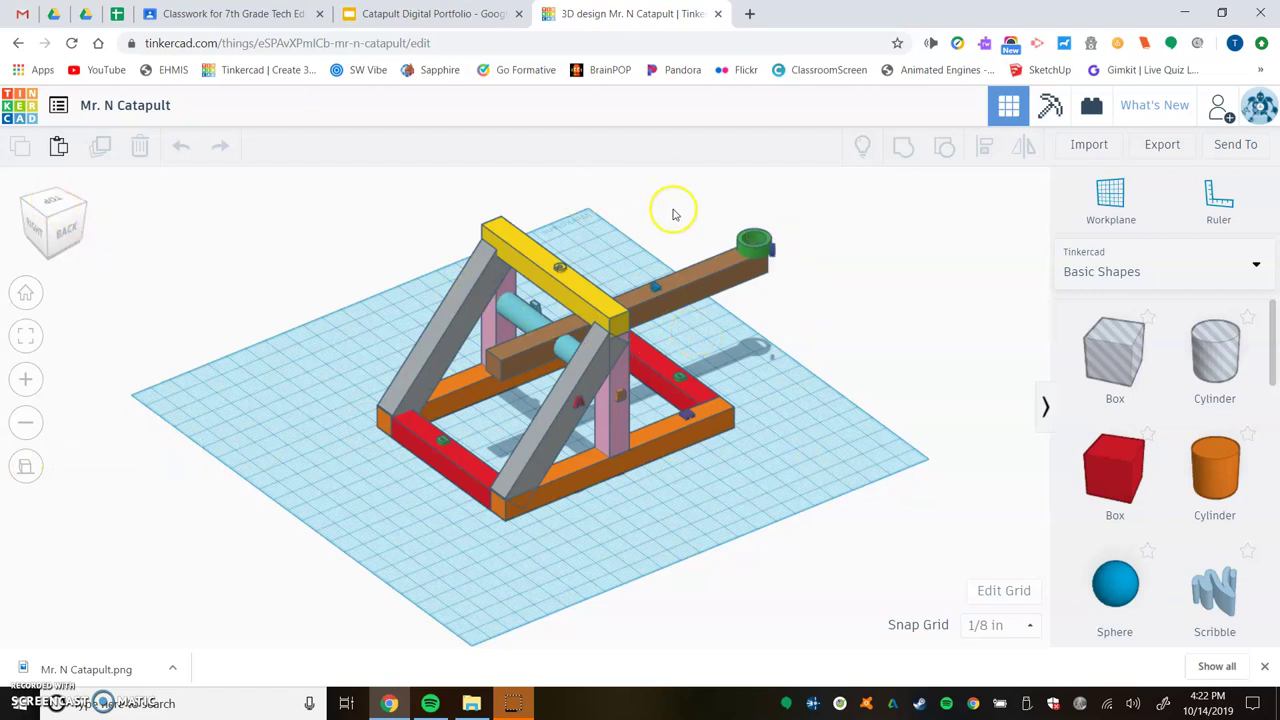
click(50, 208)
scroll(474, 385, up, 6)
scroll(474, 385, down, 6)
scroll(465, 330, up, 3)
scroll(445, 297, up, 2)
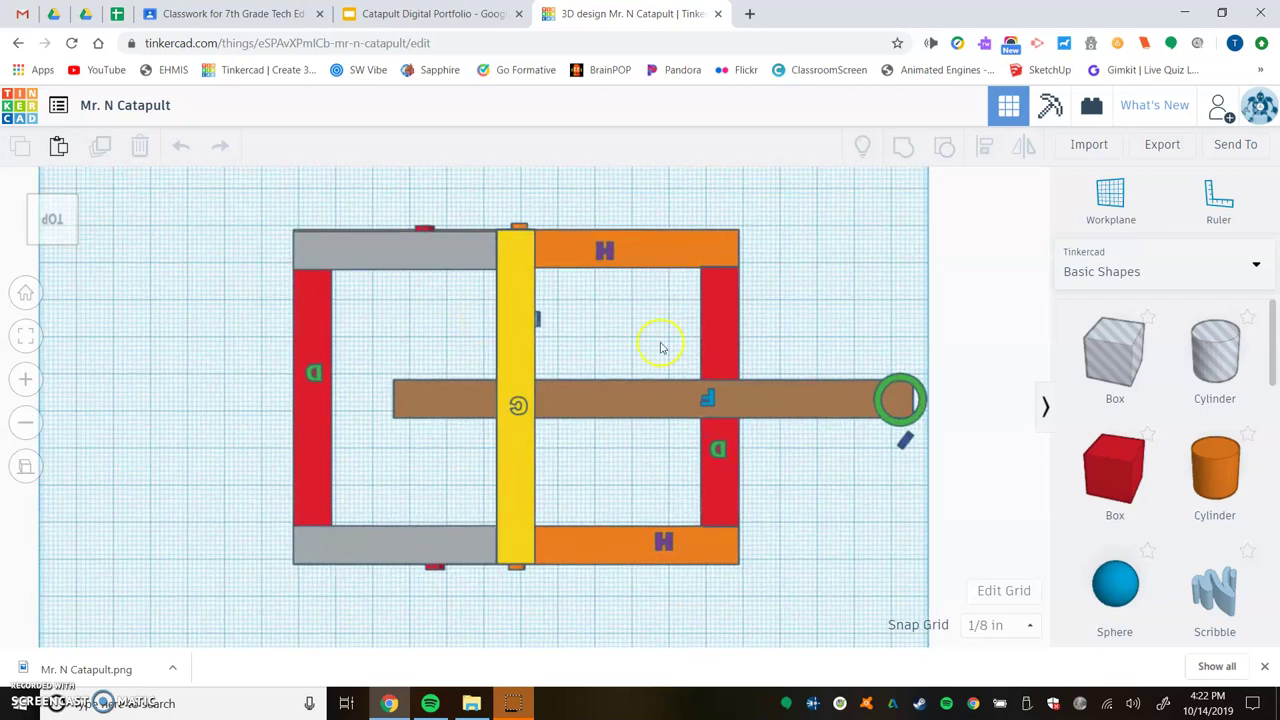
Download the top-view picture as Mr. N Catapult (1).png.
click(1232, 144)
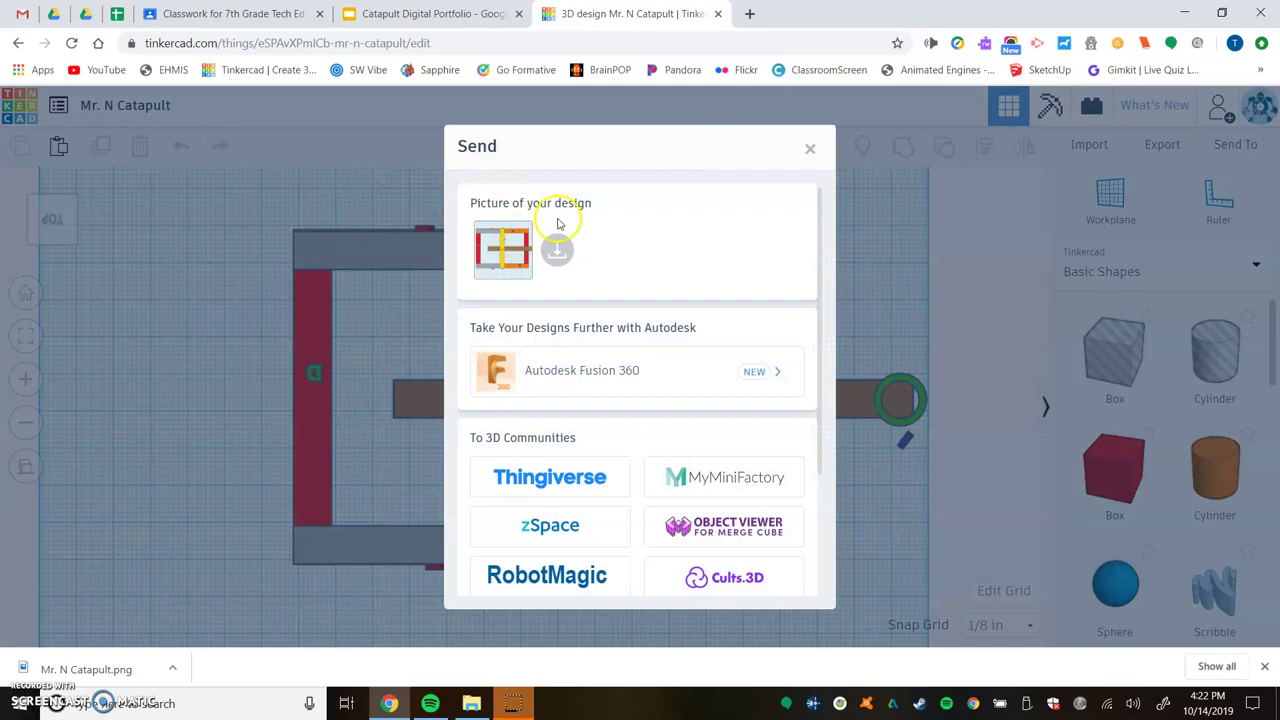
click(559, 250)
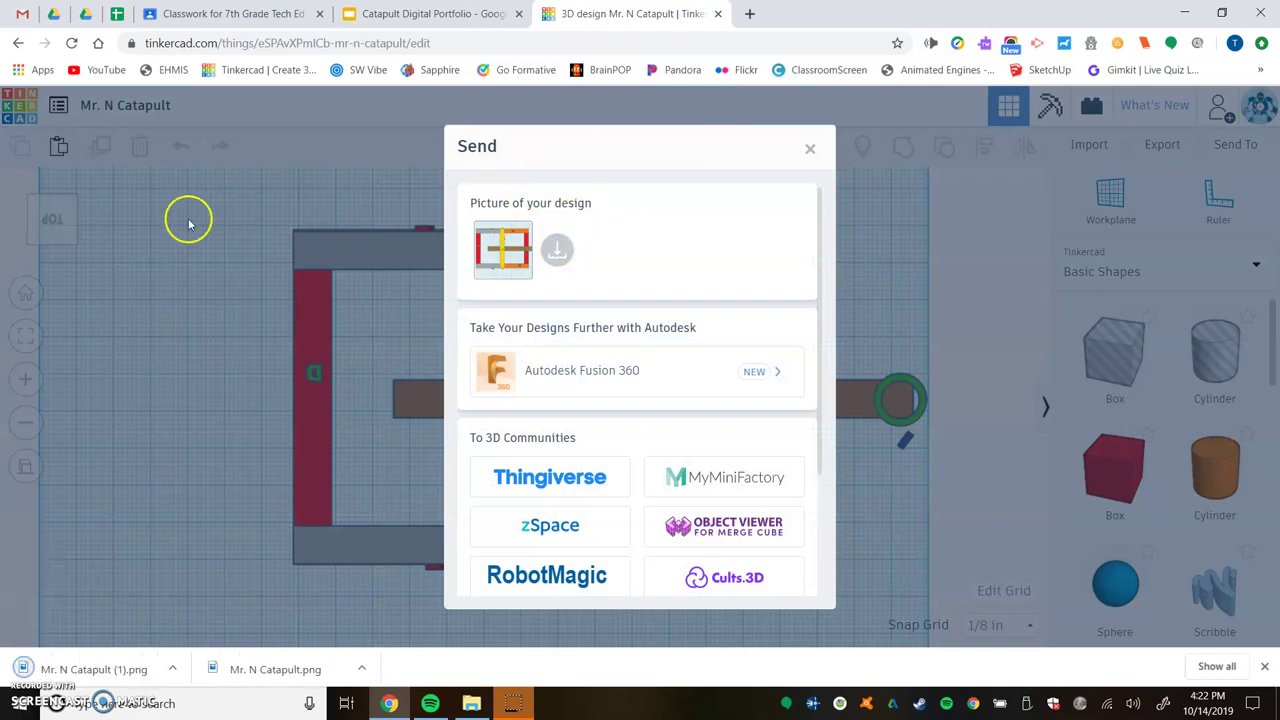
click(47, 293)
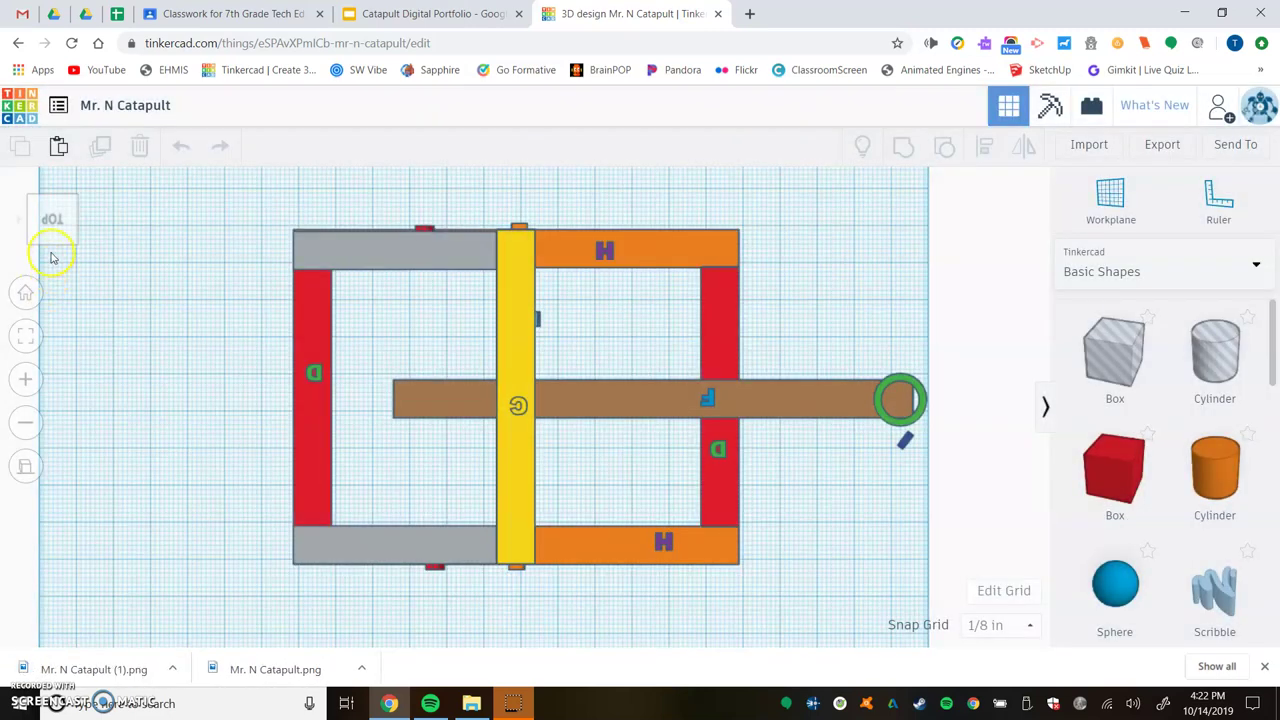
Show the catapult from the BACK side, frame it, and download it as Mr. N Catapult (2).png.
click(52, 252)
middle_drag(306, 274, 240, 428)
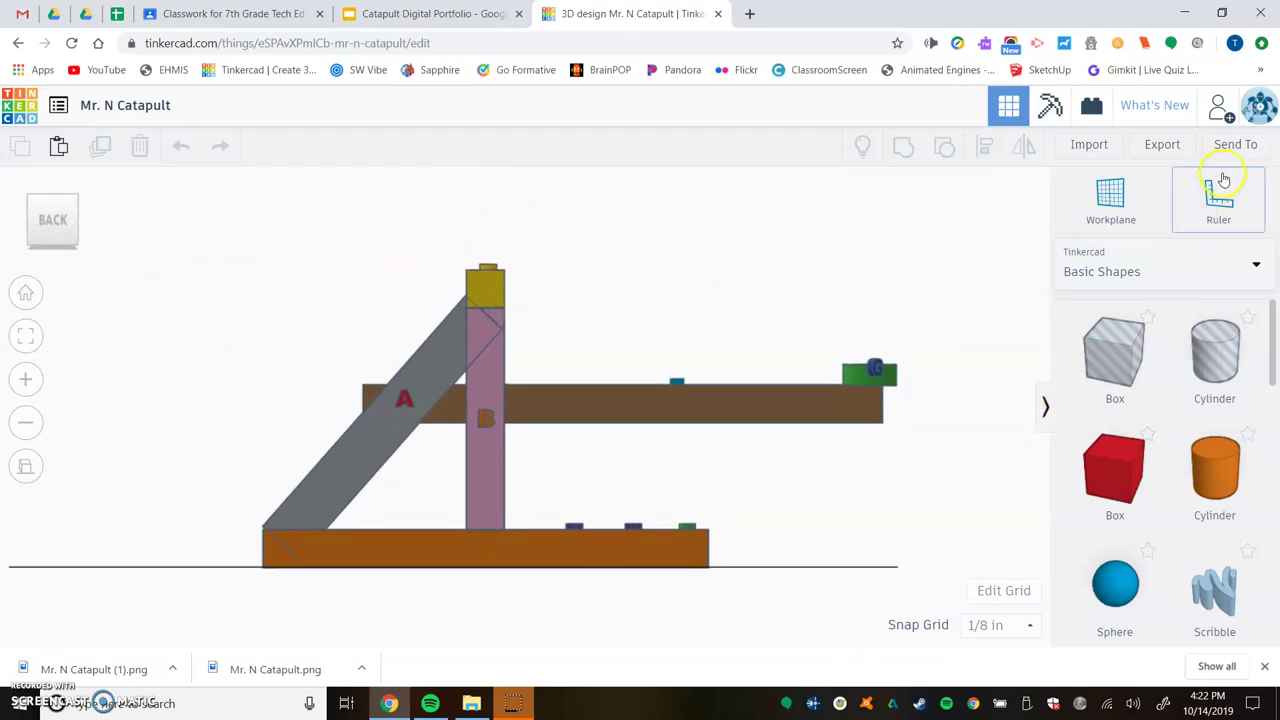
click(1235, 144)
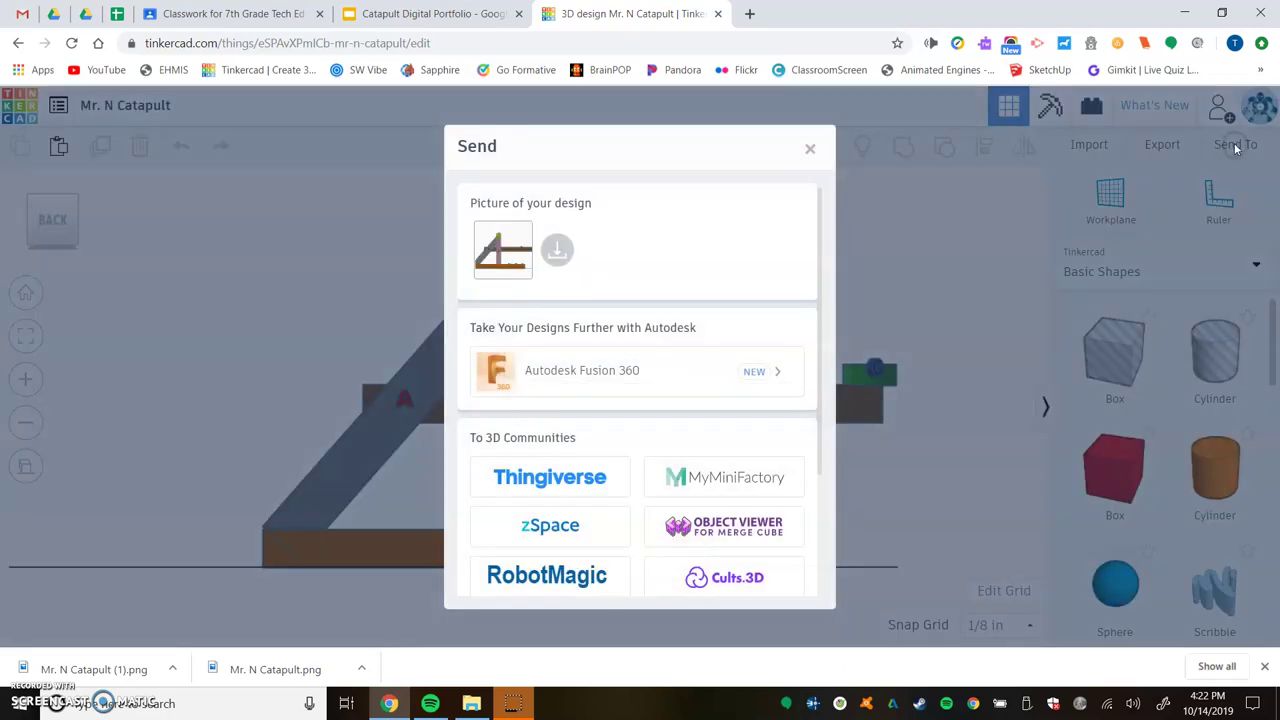
click(558, 250)
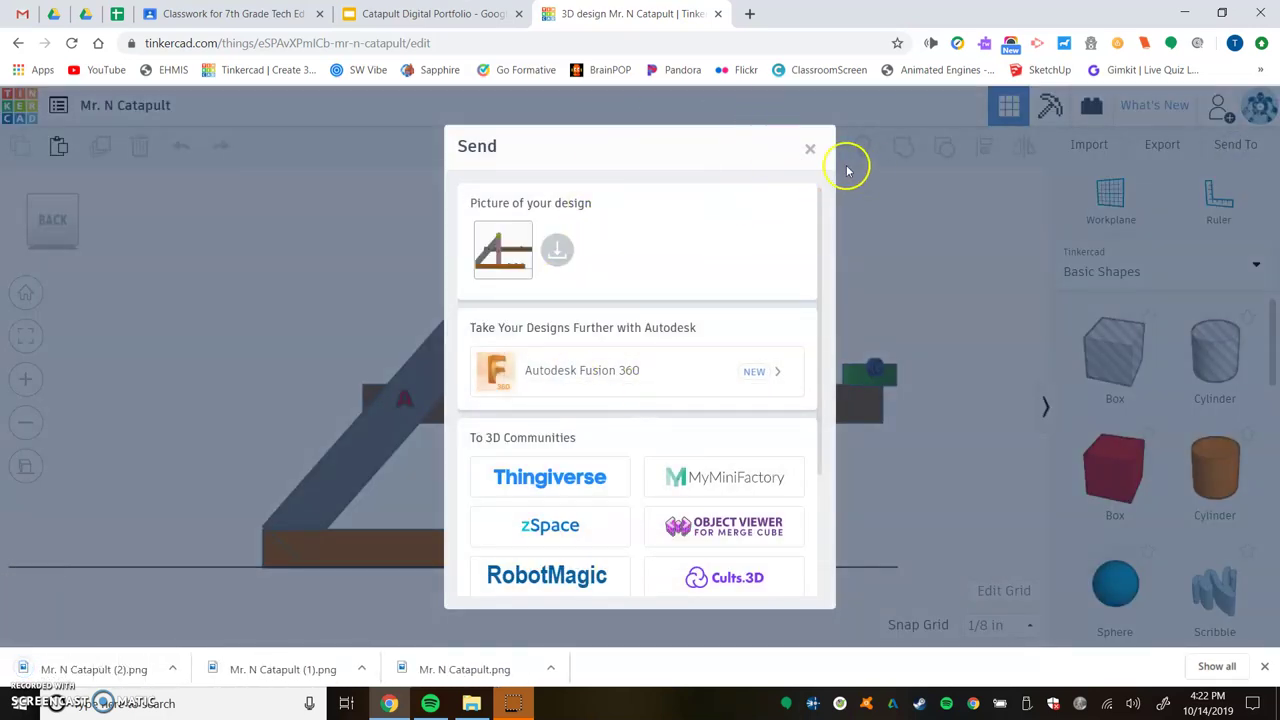
click(811, 149)
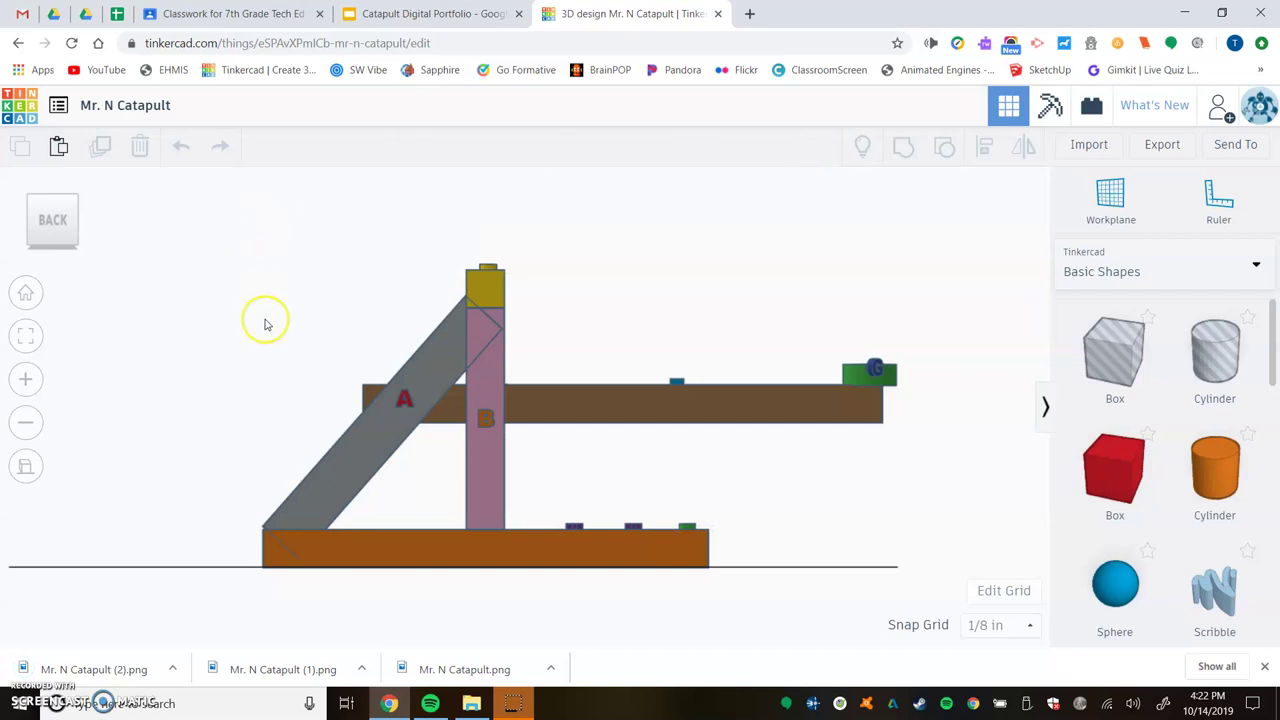
Back on the Catapult 3D Model slide, select the 3D View box and open Insert > Image.
click(403, 12)
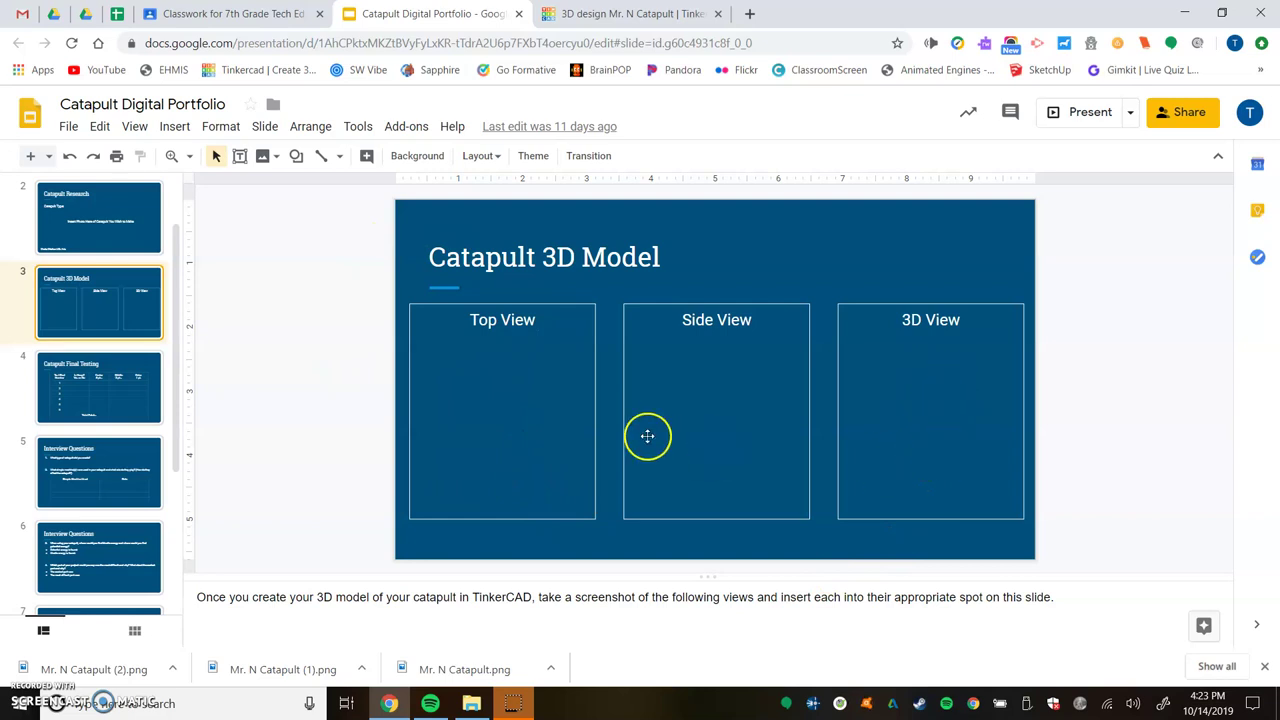
click(952, 472)
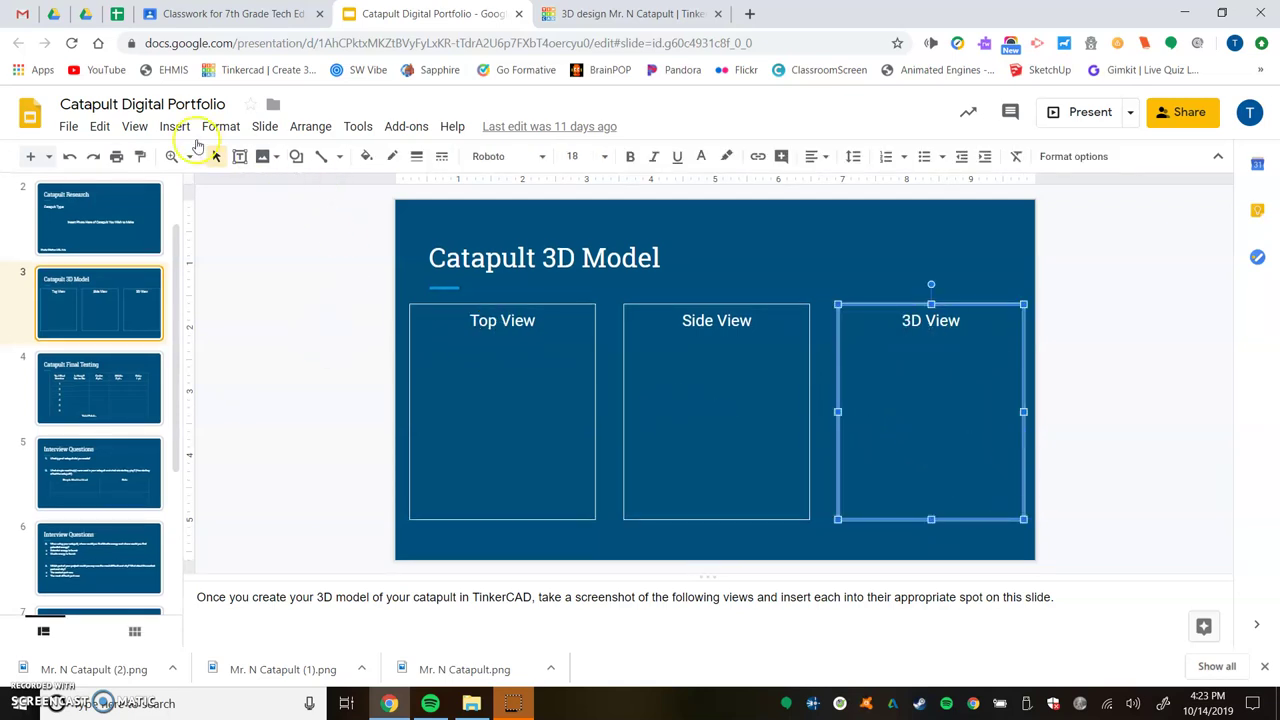
click(174, 128)
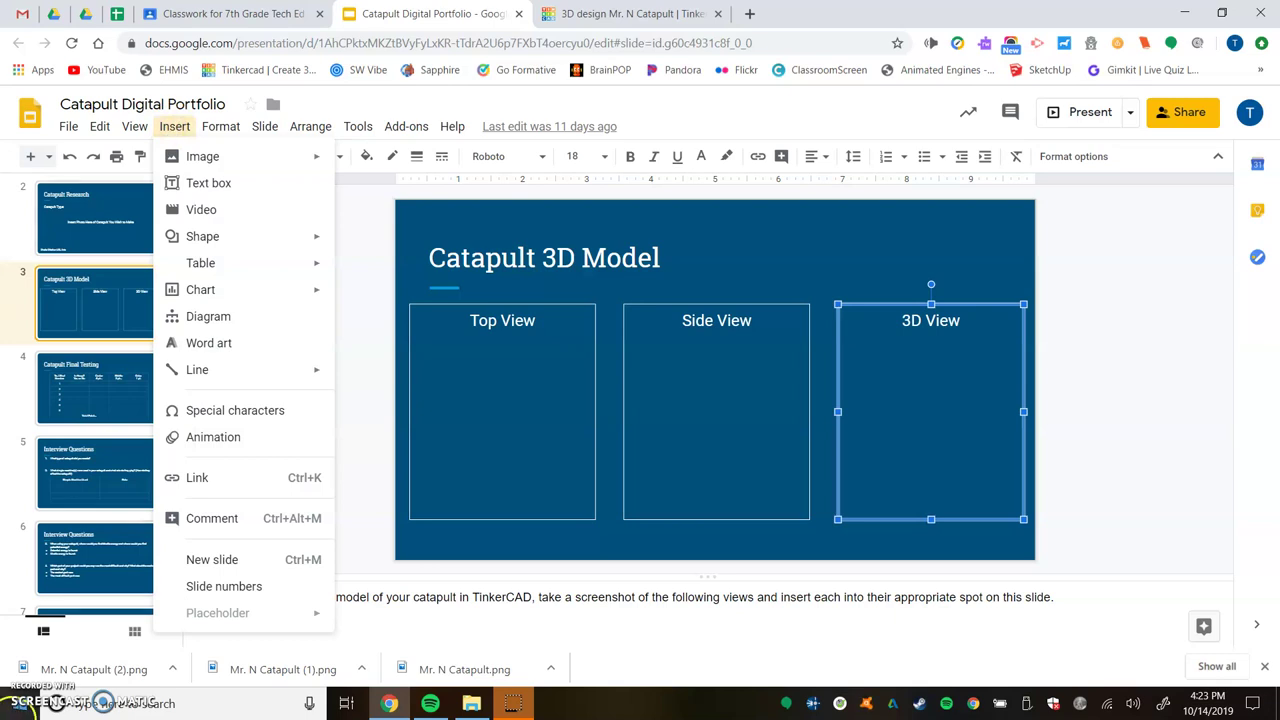
click(174, 128)
click(174, 127)
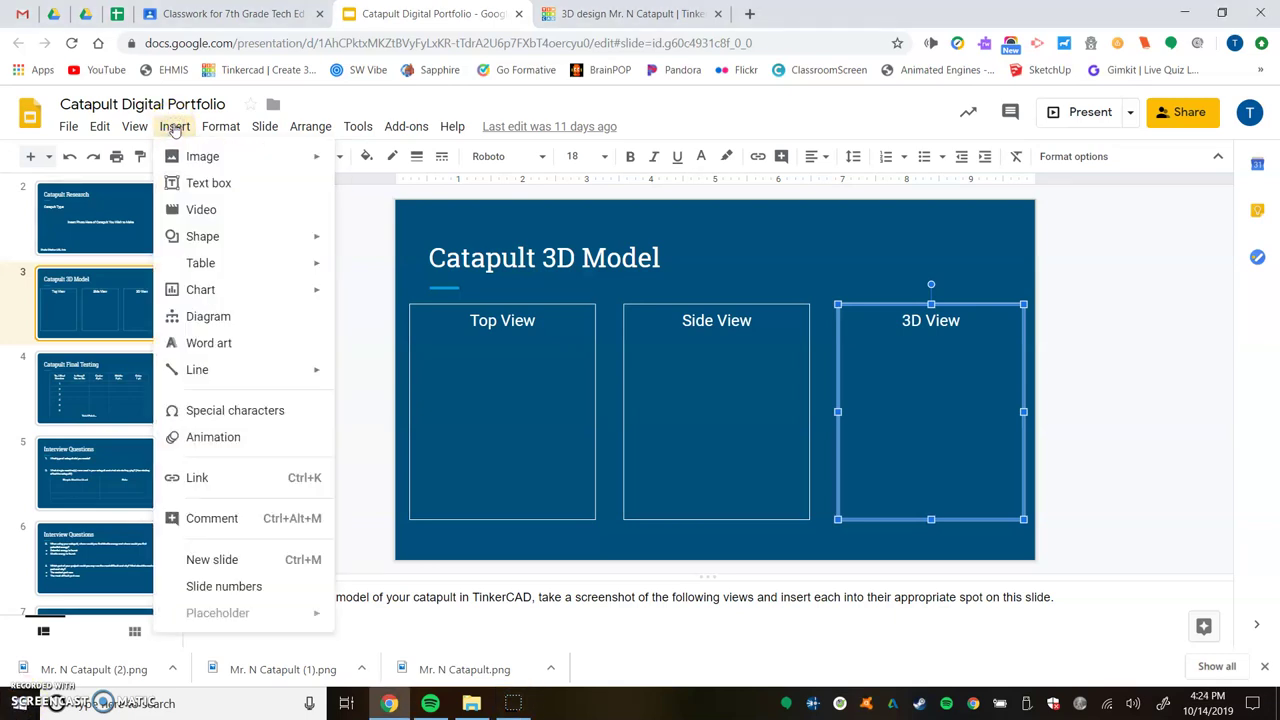
click(203, 158)
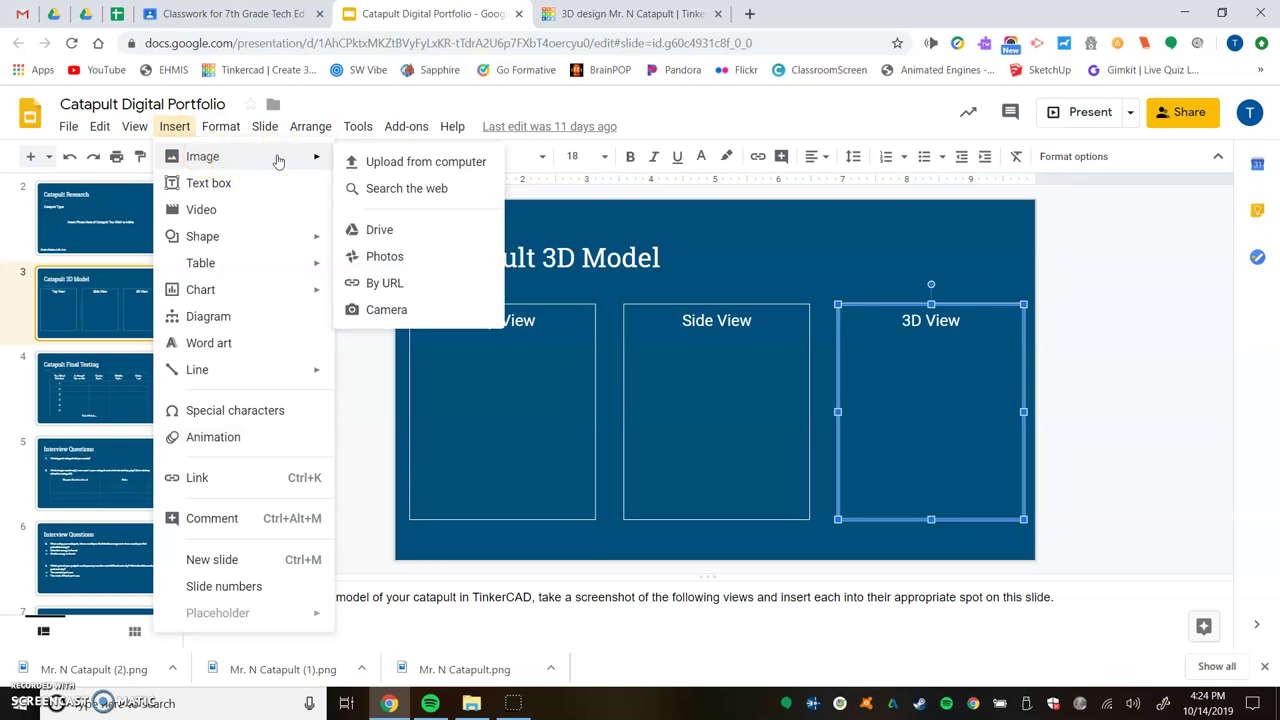
Insert the 3D view catapult screenshot from Google Drive onto the slide.
click(383, 229)
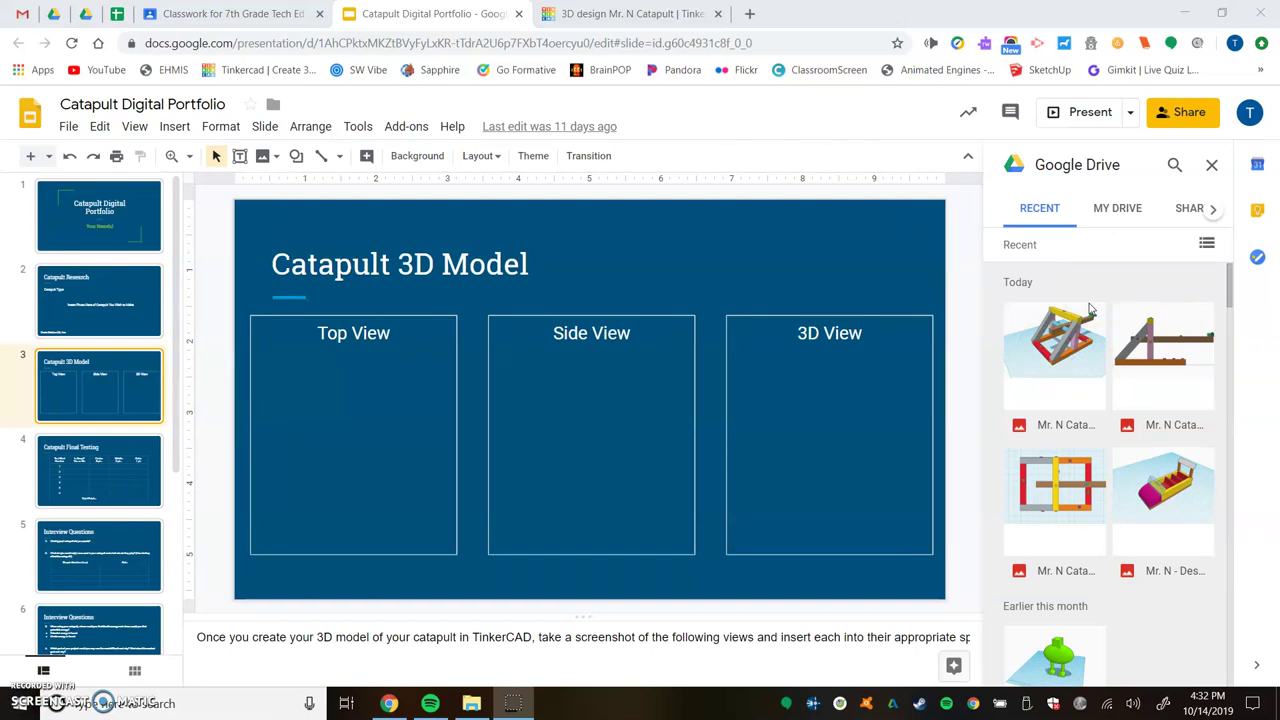
click(962, 295)
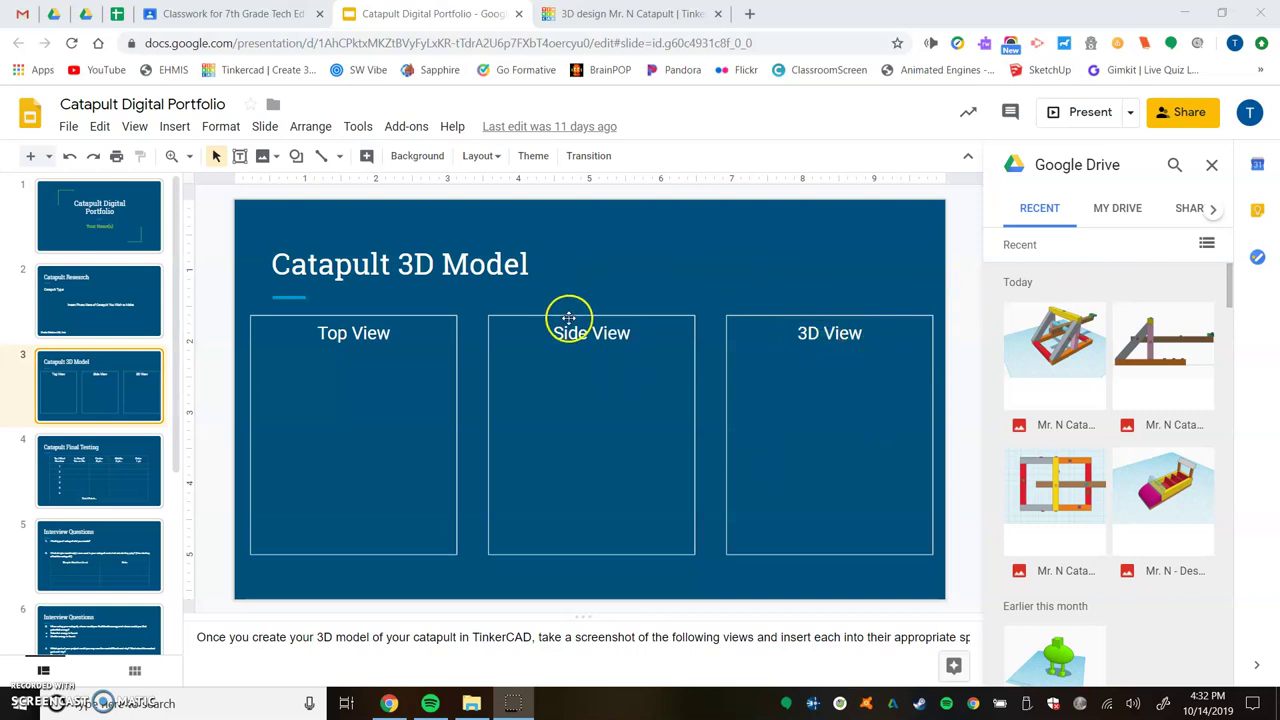
click(1027, 360)
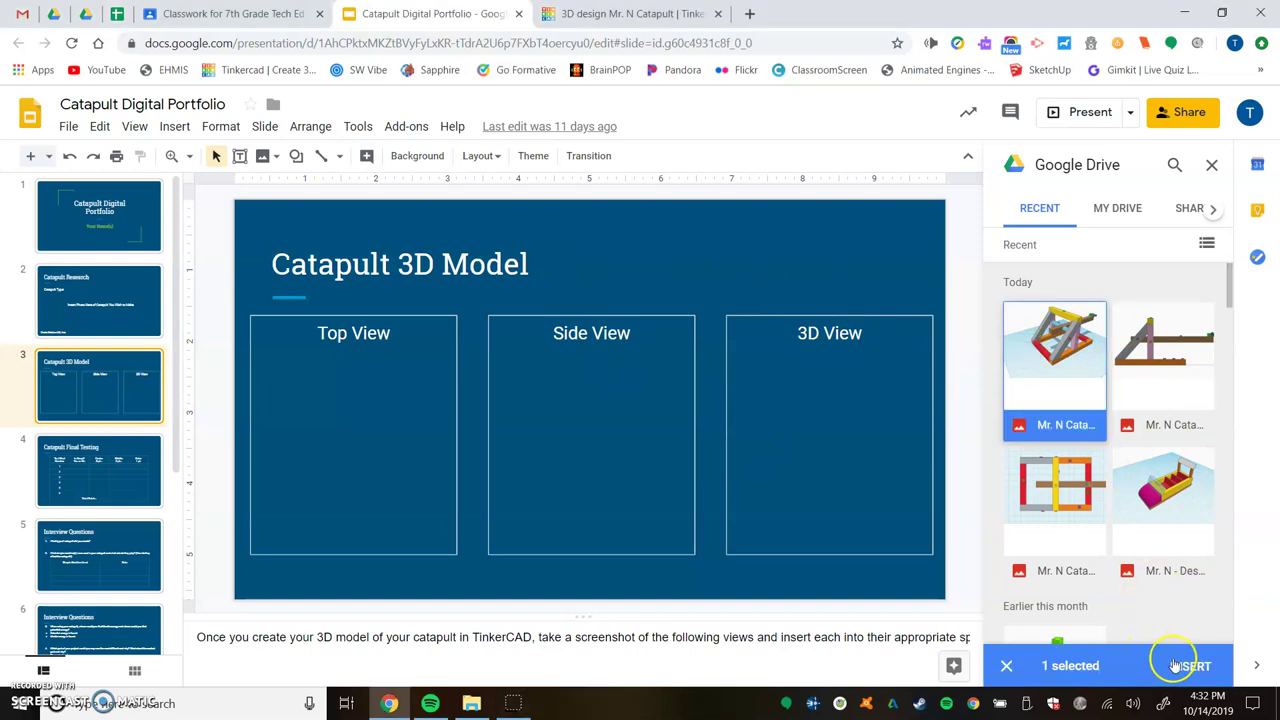
click(1190, 670)
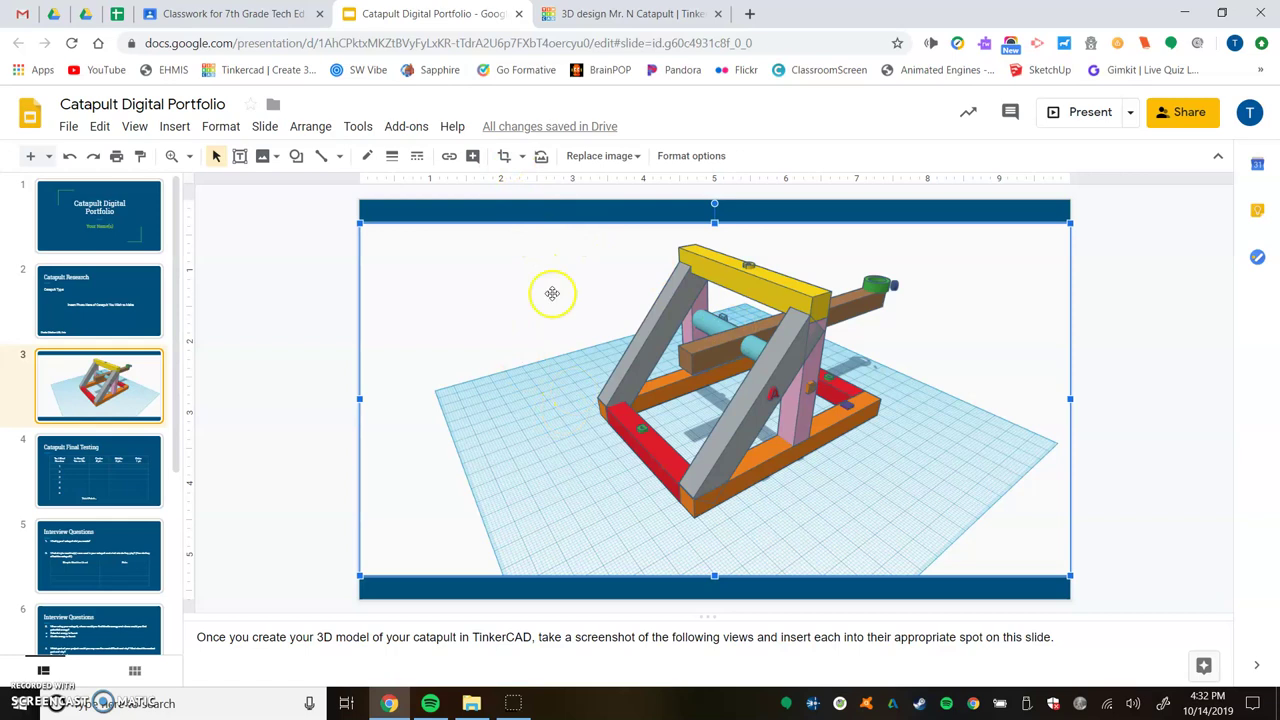
Crop the 3D view screenshot to the catapult, then shrink and move it into the 3D View box.
click(505, 157)
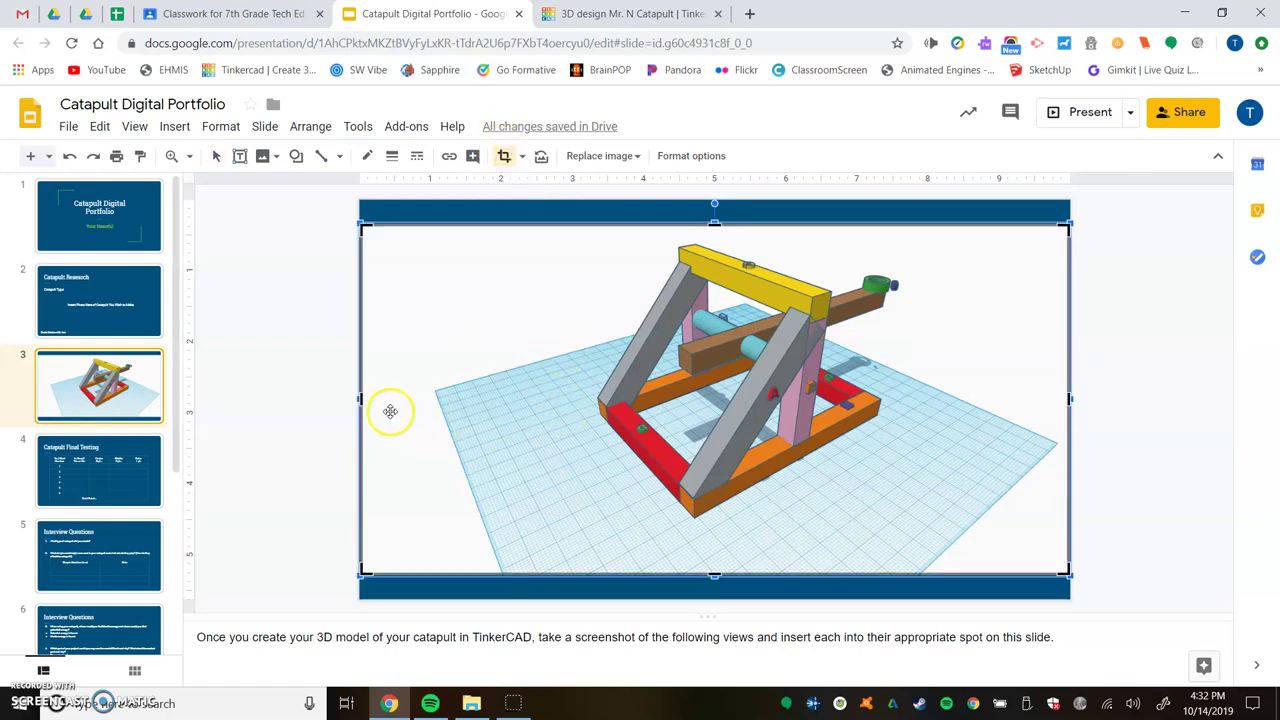
drag(361, 401, 582, 413)
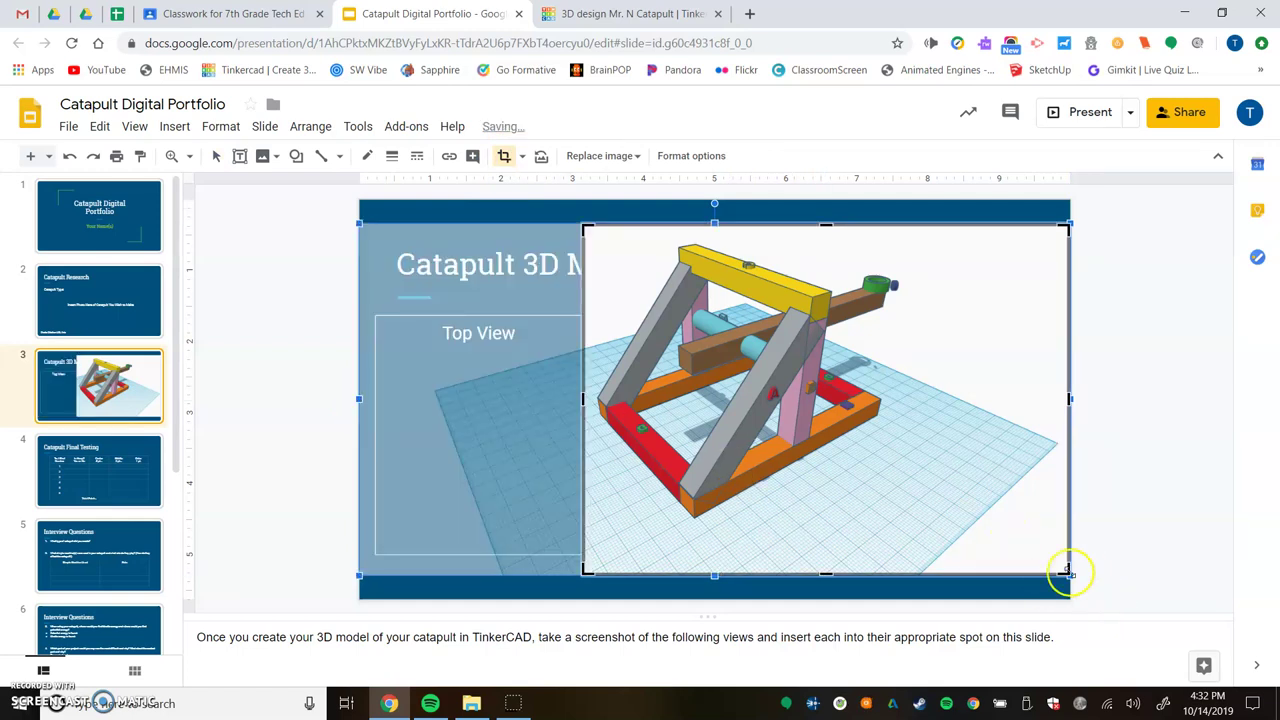
drag(1066, 573, 915, 525)
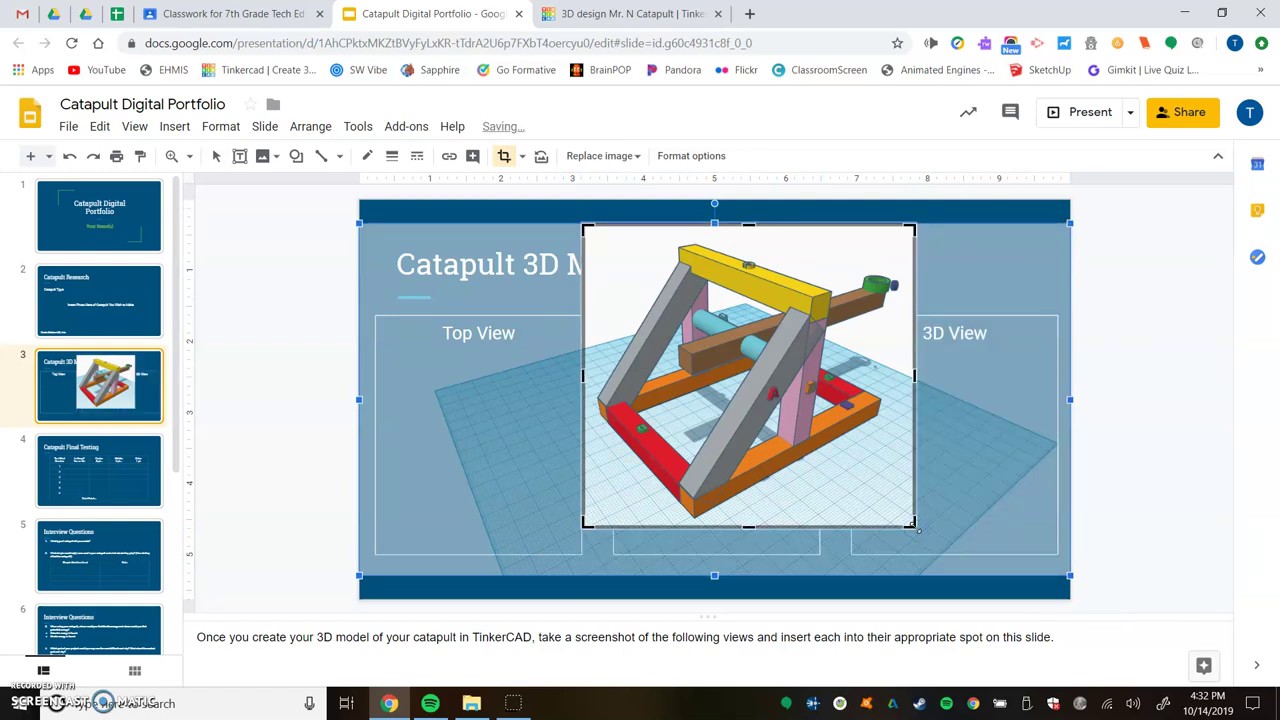
key(Return)
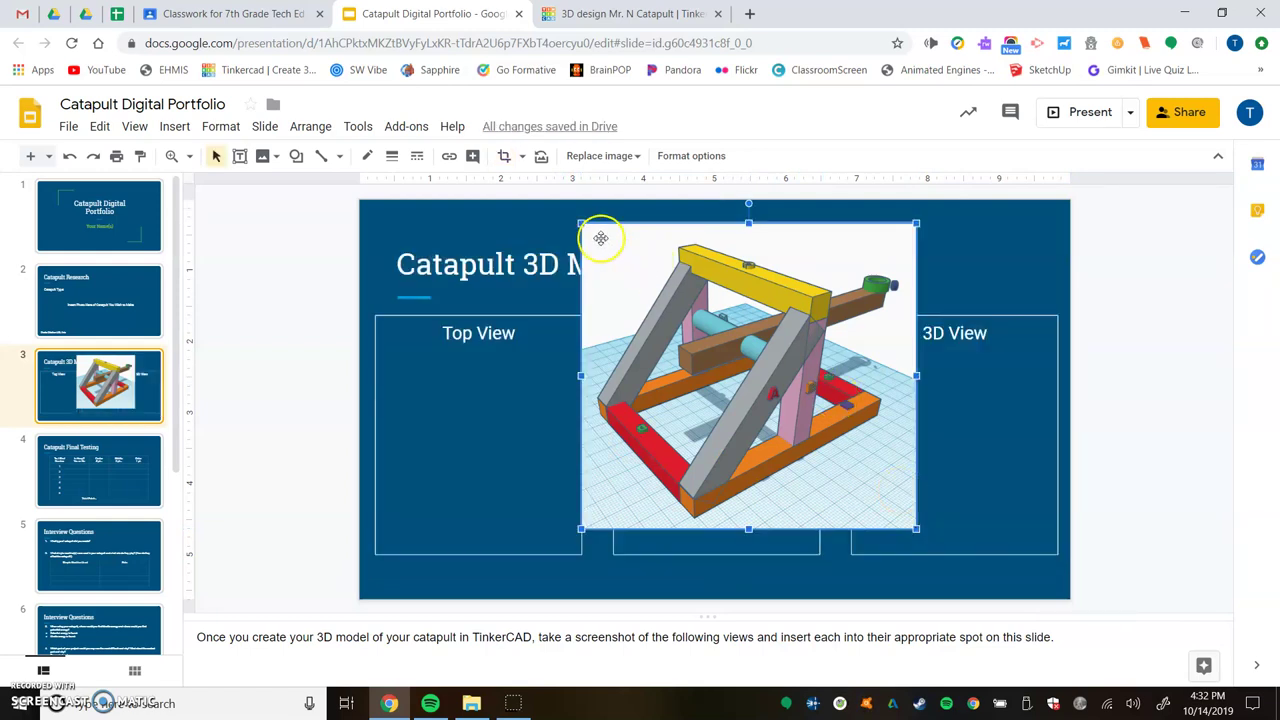
drag(585, 224, 727, 357)
drag(897, 450, 916, 441)
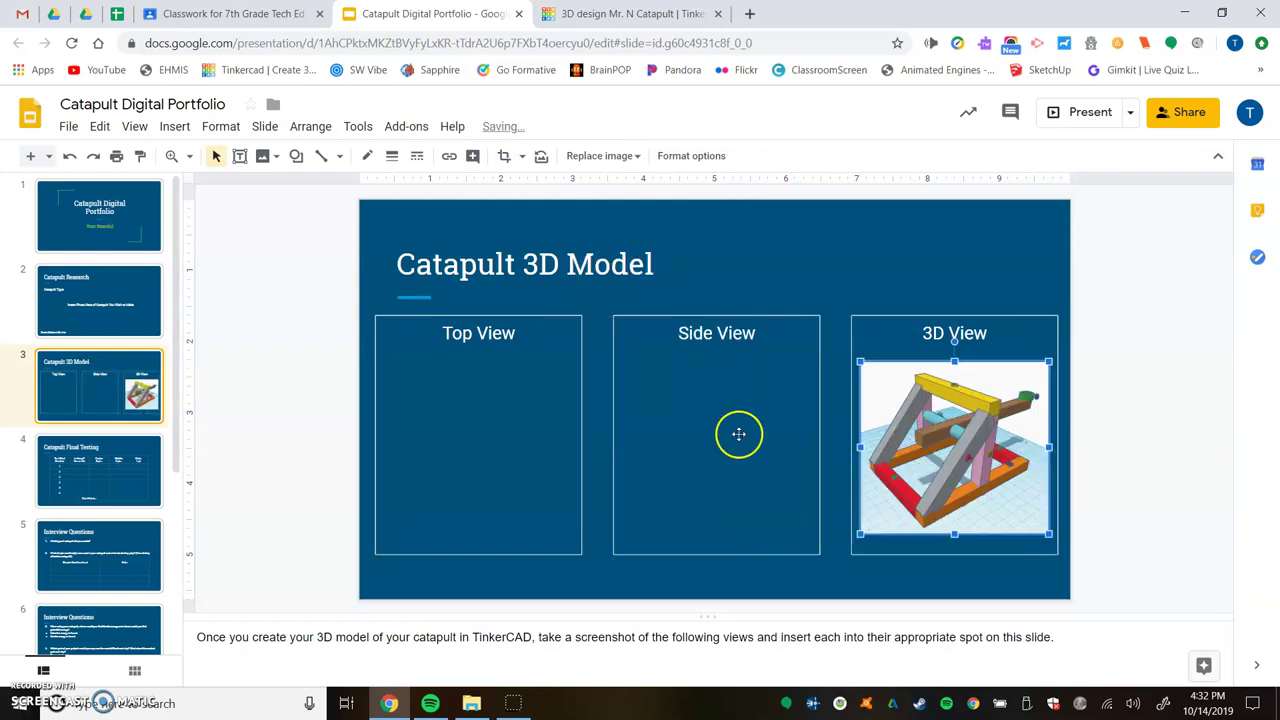
With the Side View box selected, choose Insert > Image > Upload from computer.
click(762, 414)
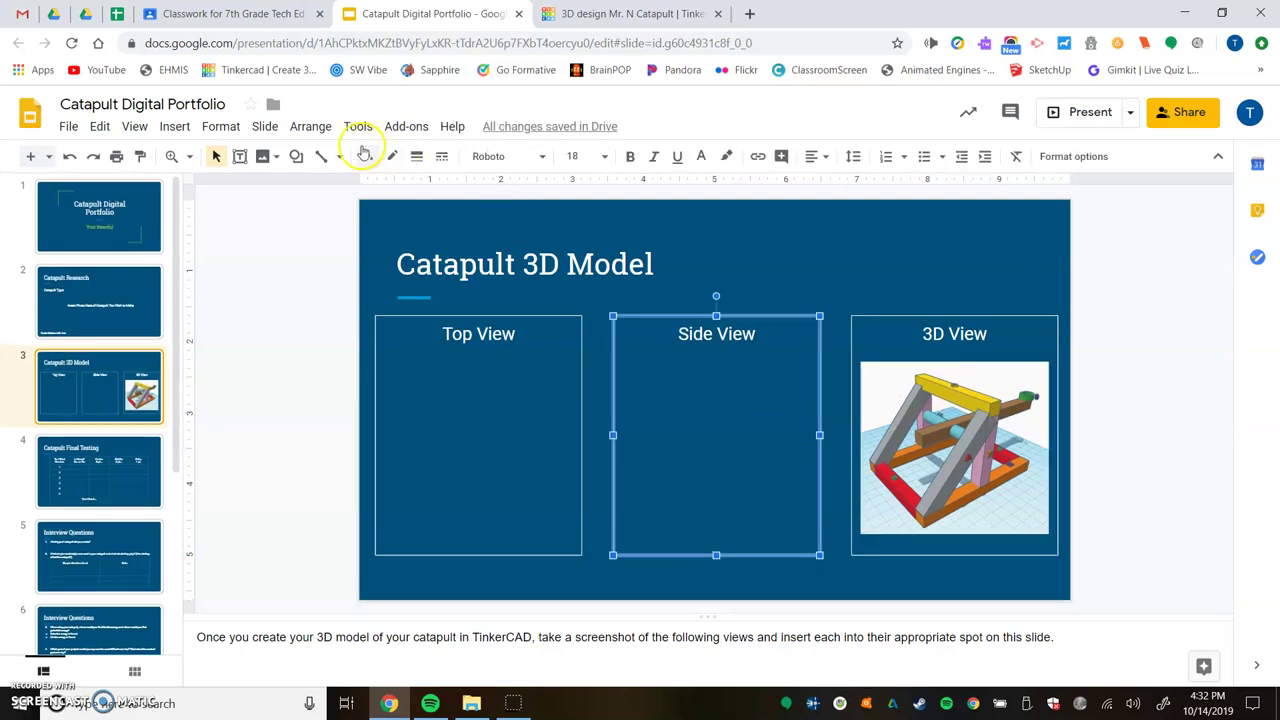
click(169, 128)
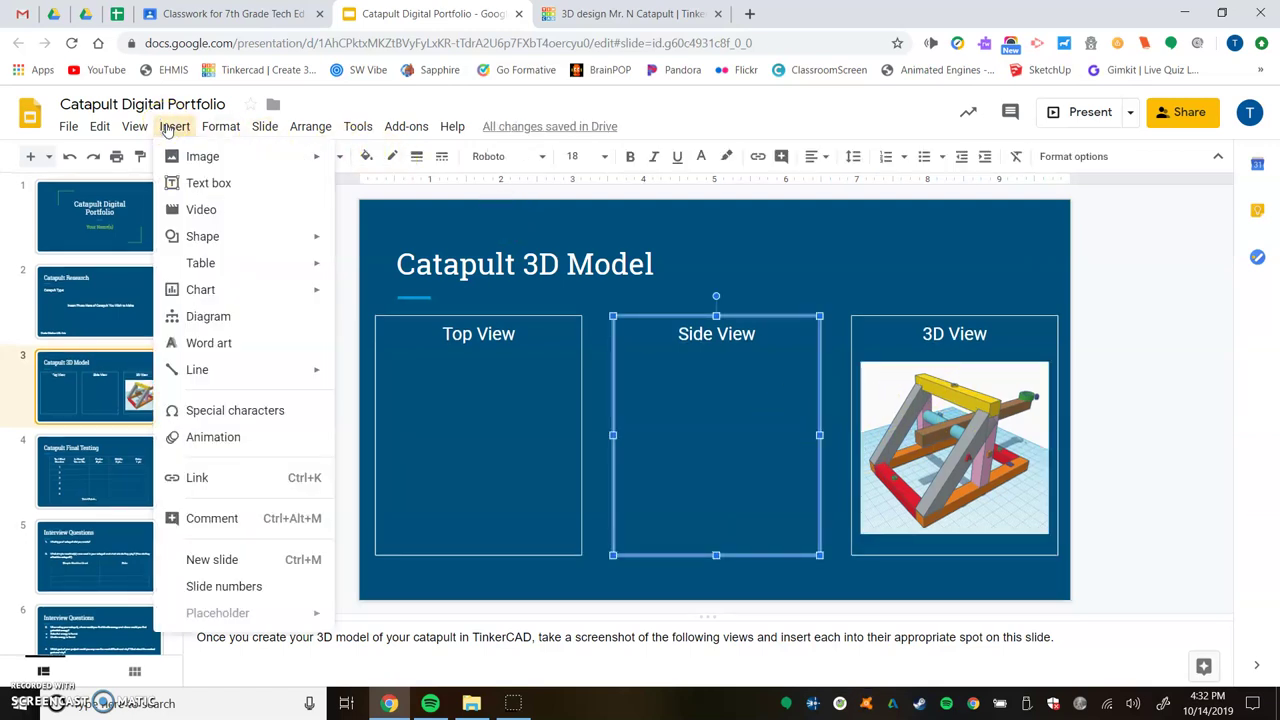
click(190, 160)
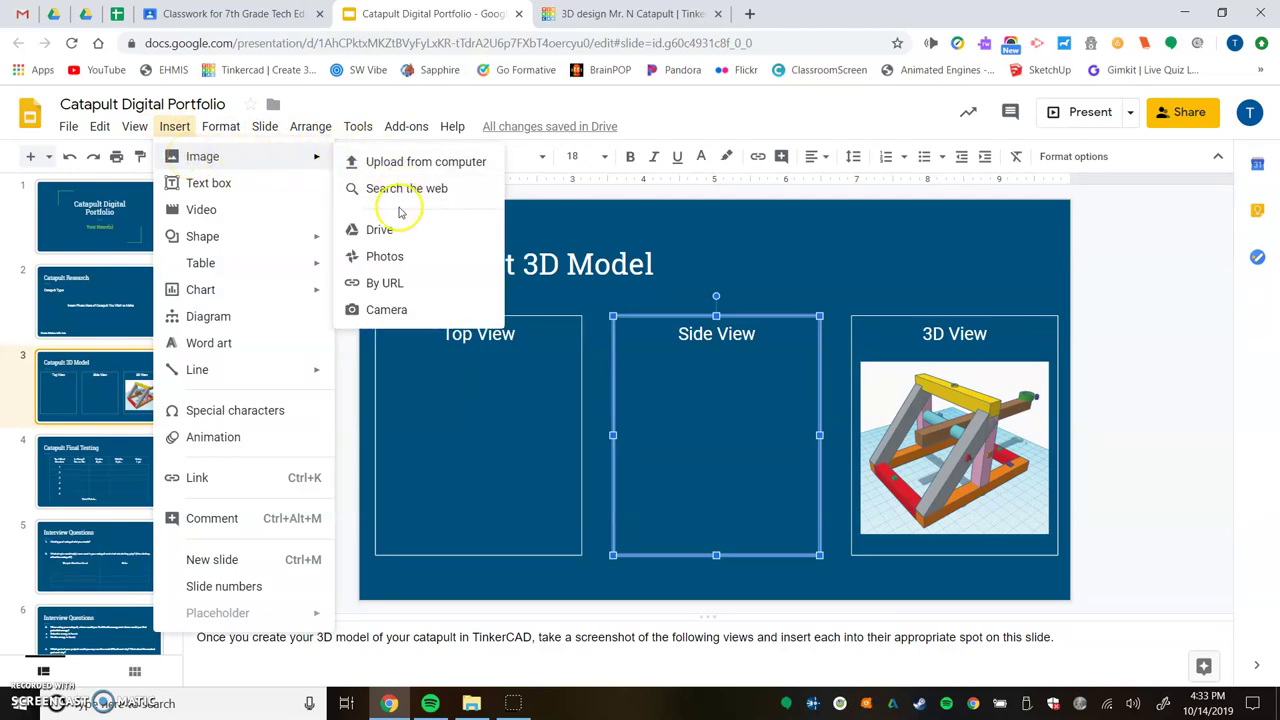
click(444, 170)
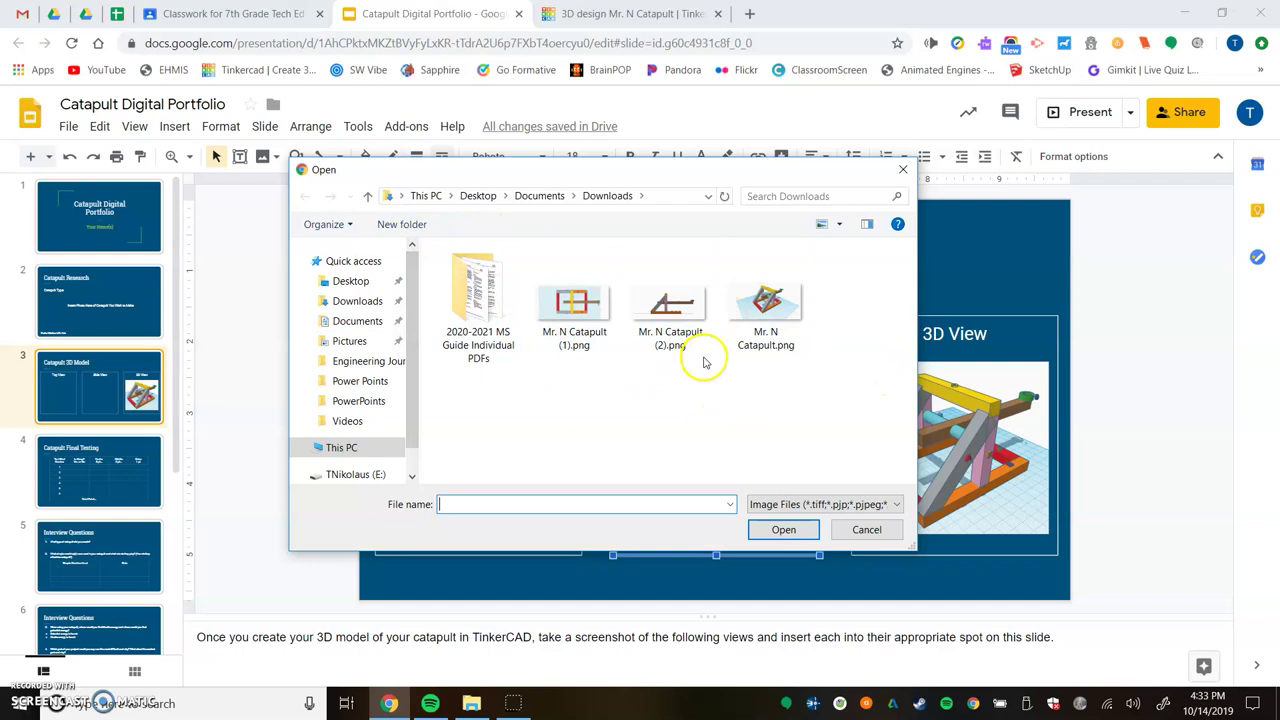
Upload the side-view catapult PNG and crop its edges close to the catapult.
click(669, 302)
click(783, 529)
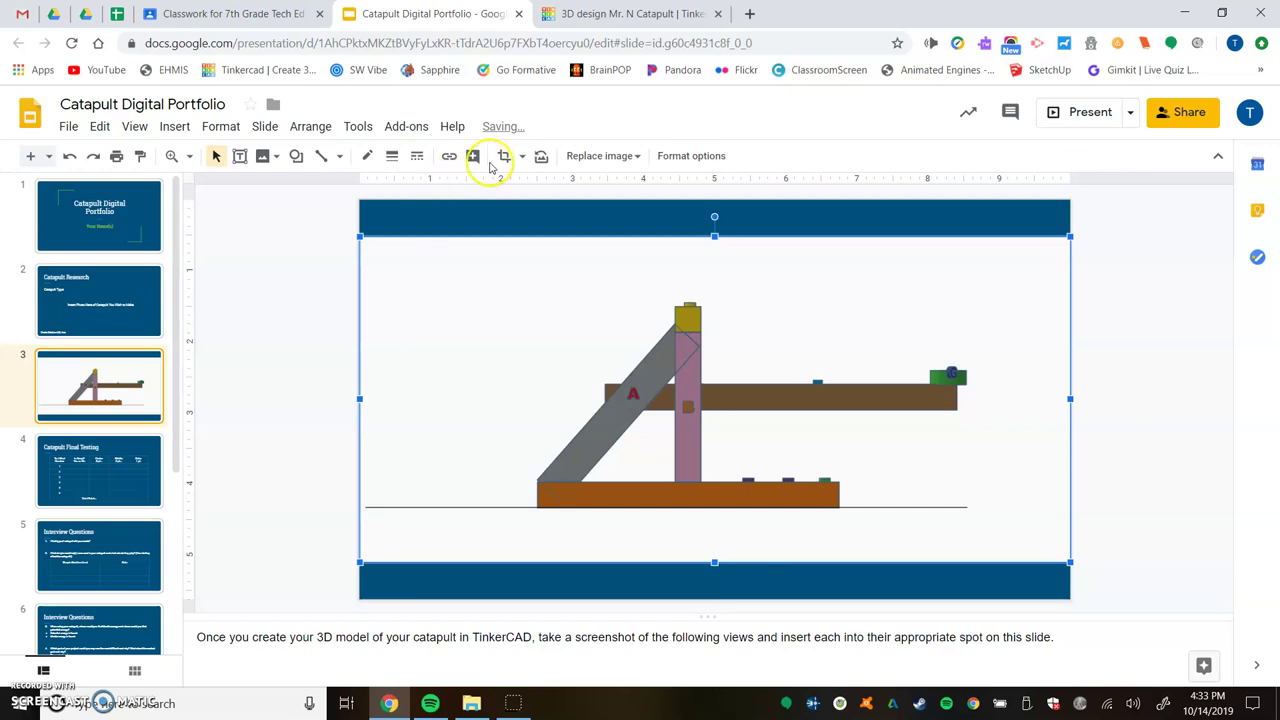
click(503, 158)
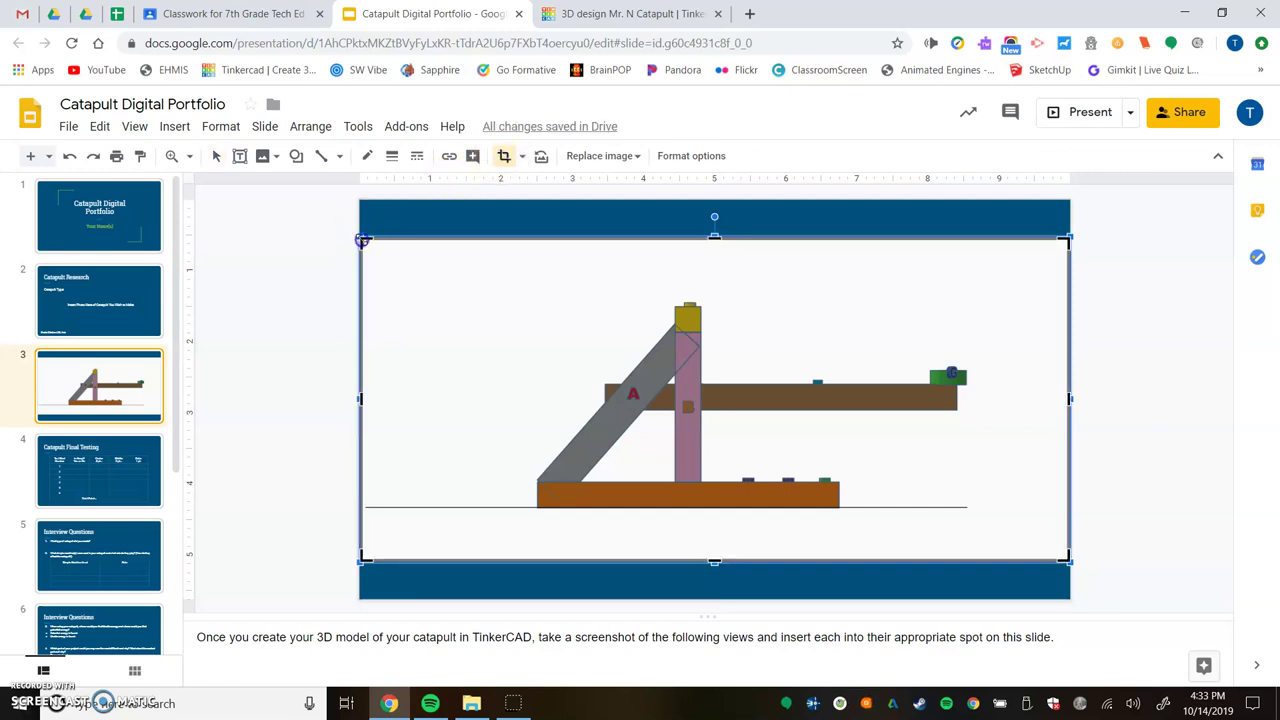
drag(363, 240, 520, 291)
drag(1066, 558, 977, 515)
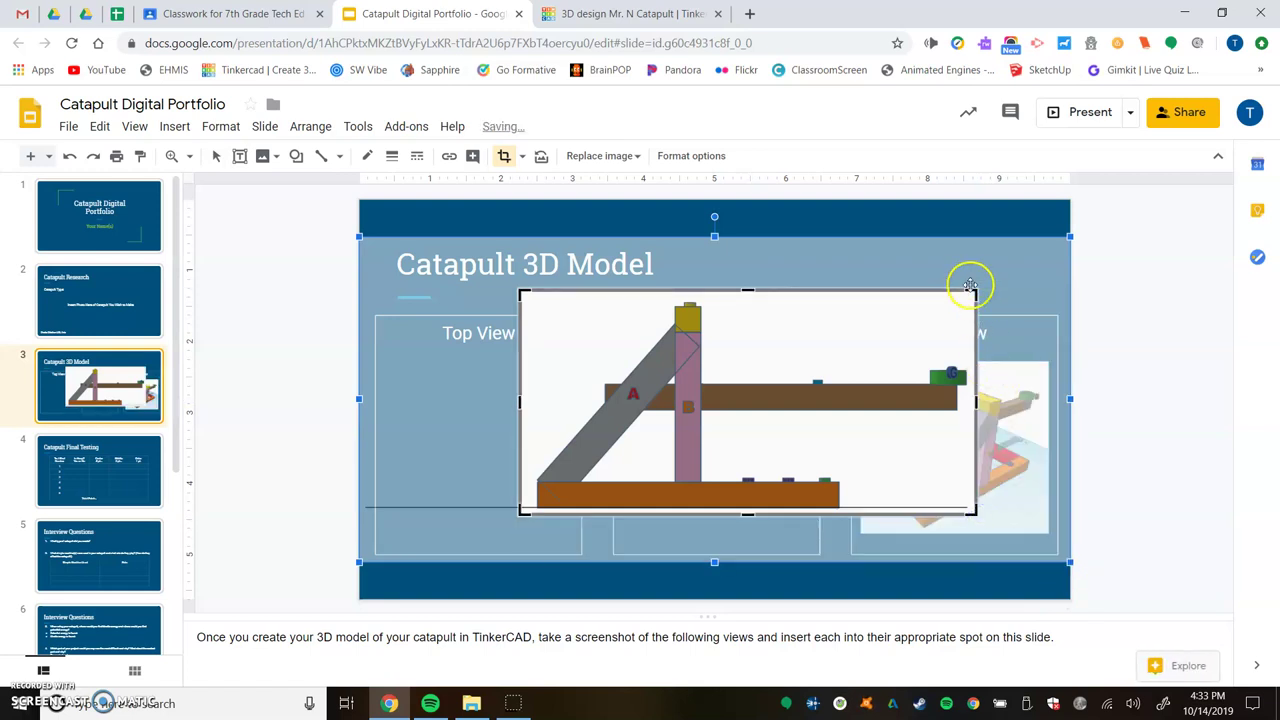
key(Return)
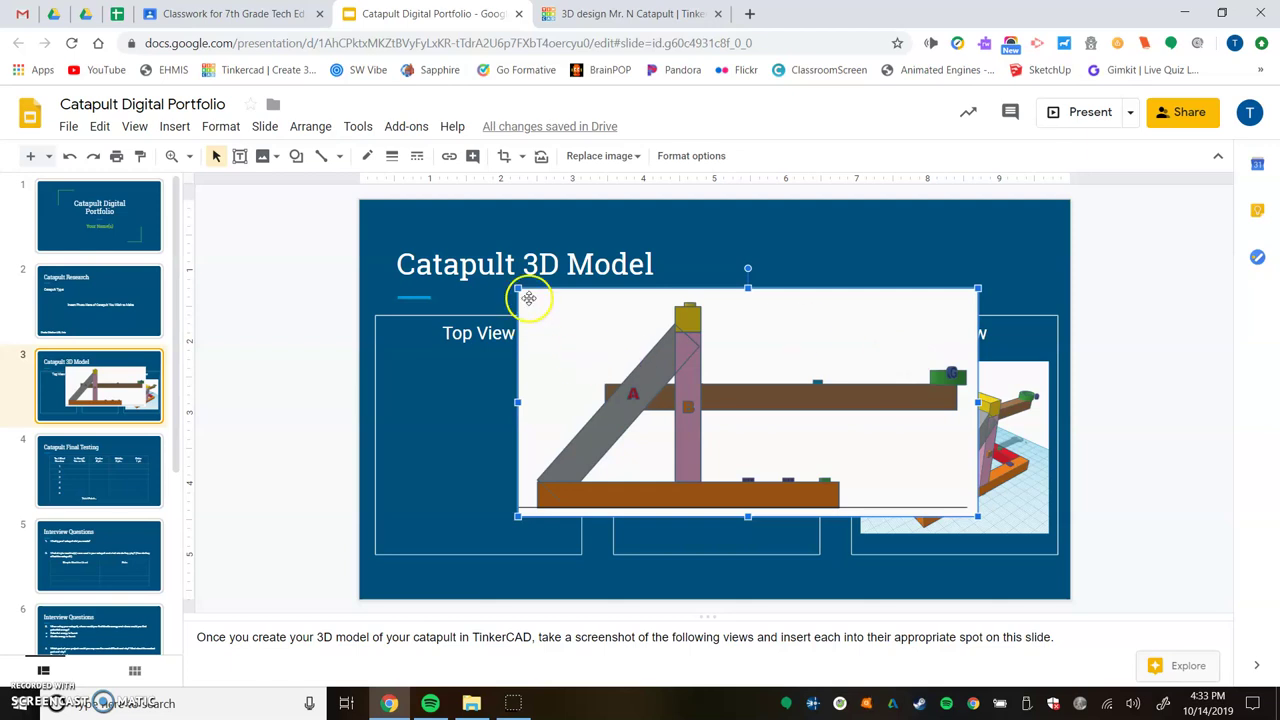
Shrink the cropped side-view image and move it into the Side View box.
click(513, 287)
click(522, 299)
drag(518, 289, 779, 438)
drag(848, 465, 686, 436)
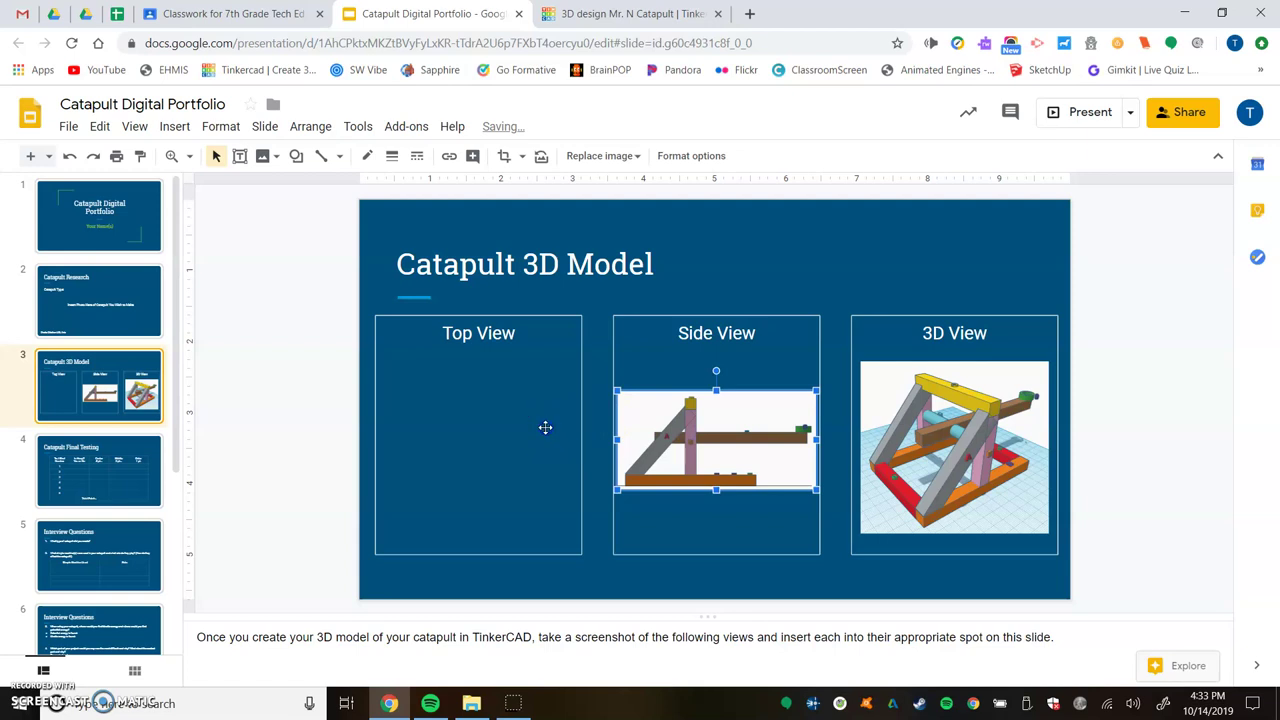
With the Top View box selected, insert the top view catapult screenshot from Google Drive.
click(545, 427)
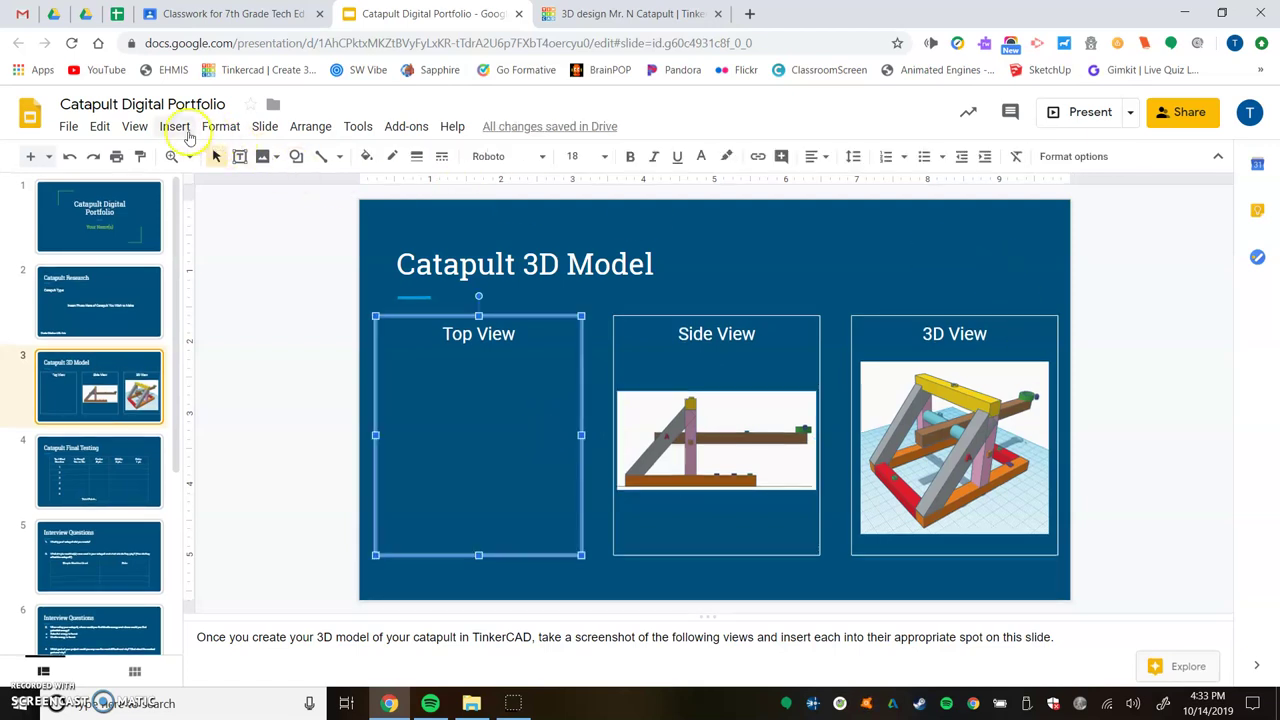
click(181, 130)
mouse_move(225, 160)
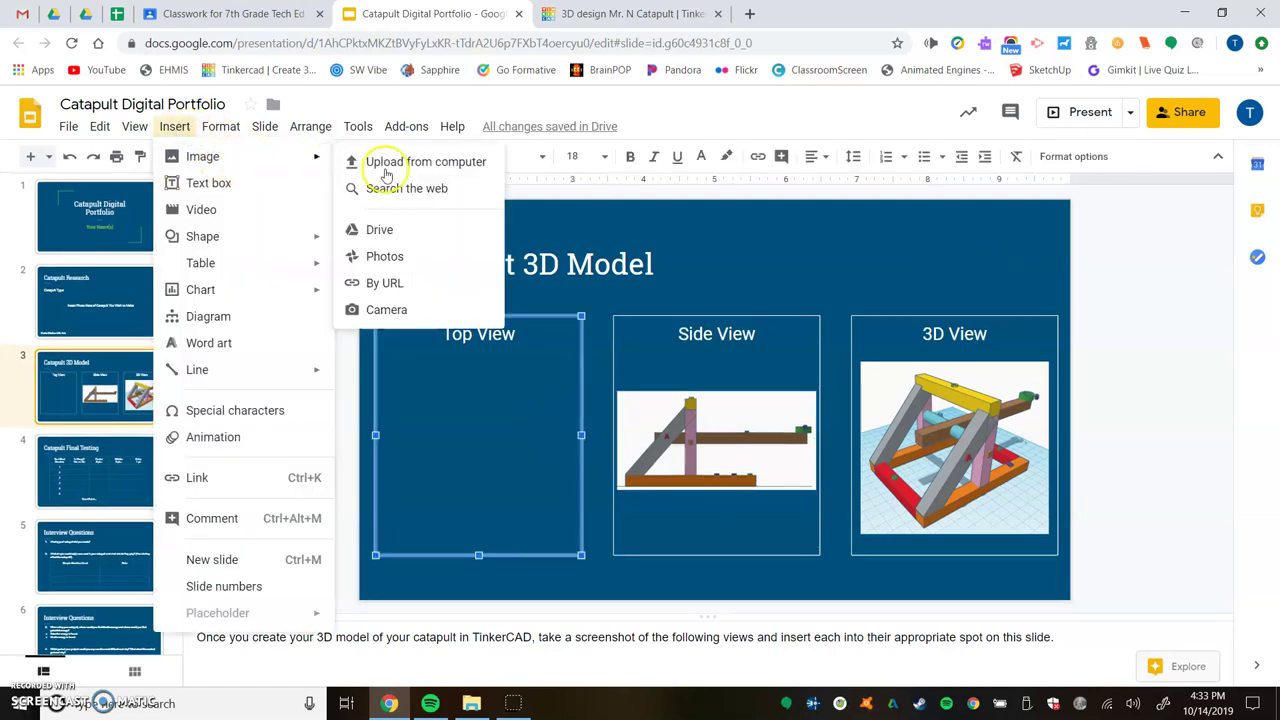
click(423, 229)
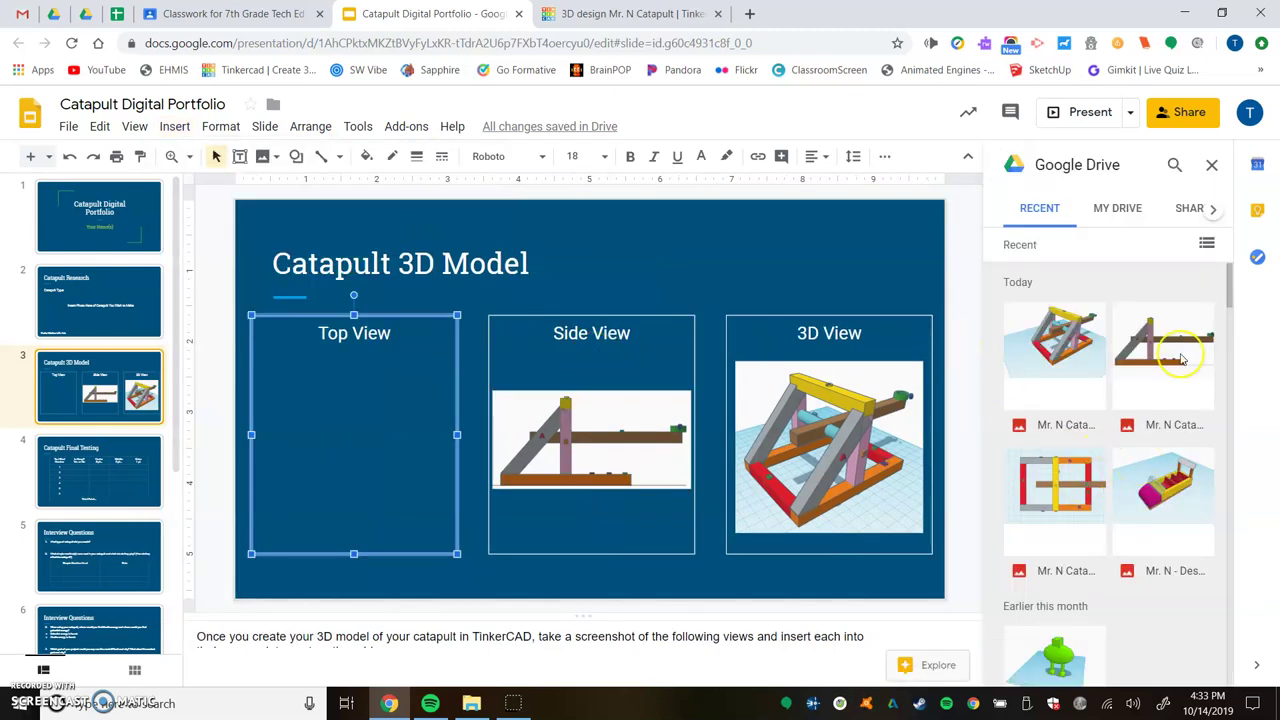
click(1065, 472)
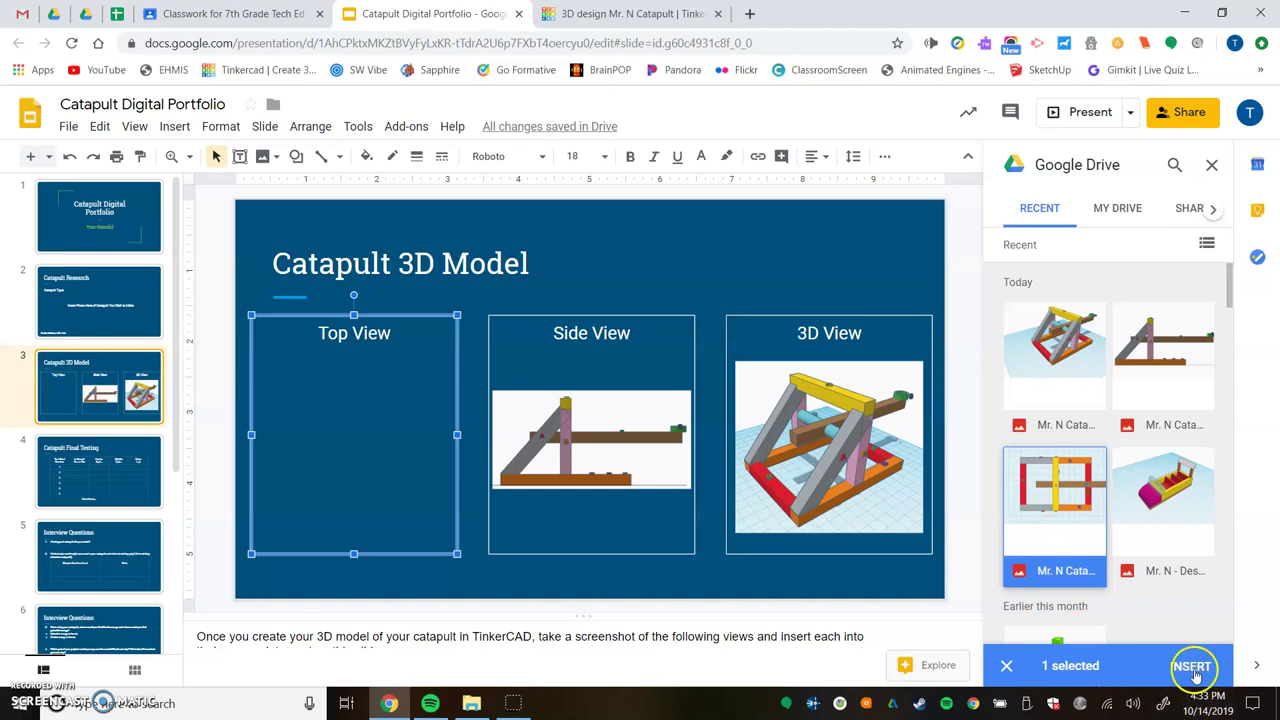
click(1186, 665)
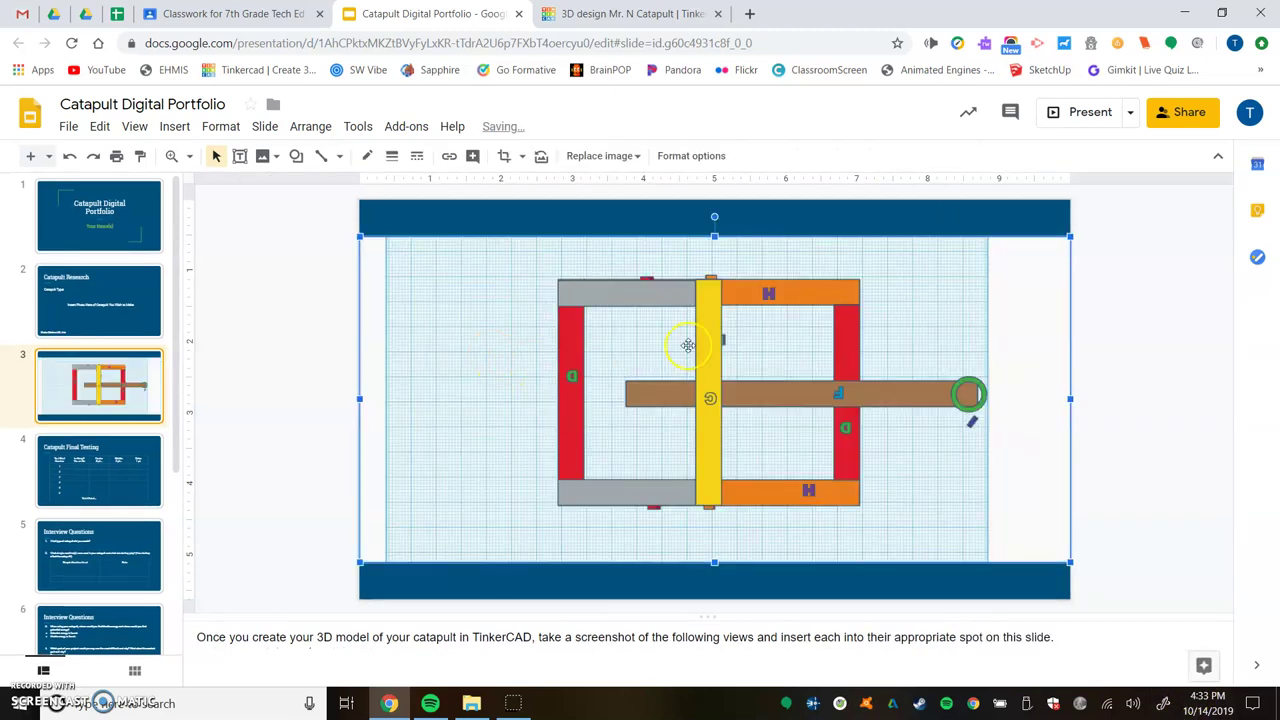
Crop the top view screenshot on all four edges and position it inside the Top View box.
click(504, 156)
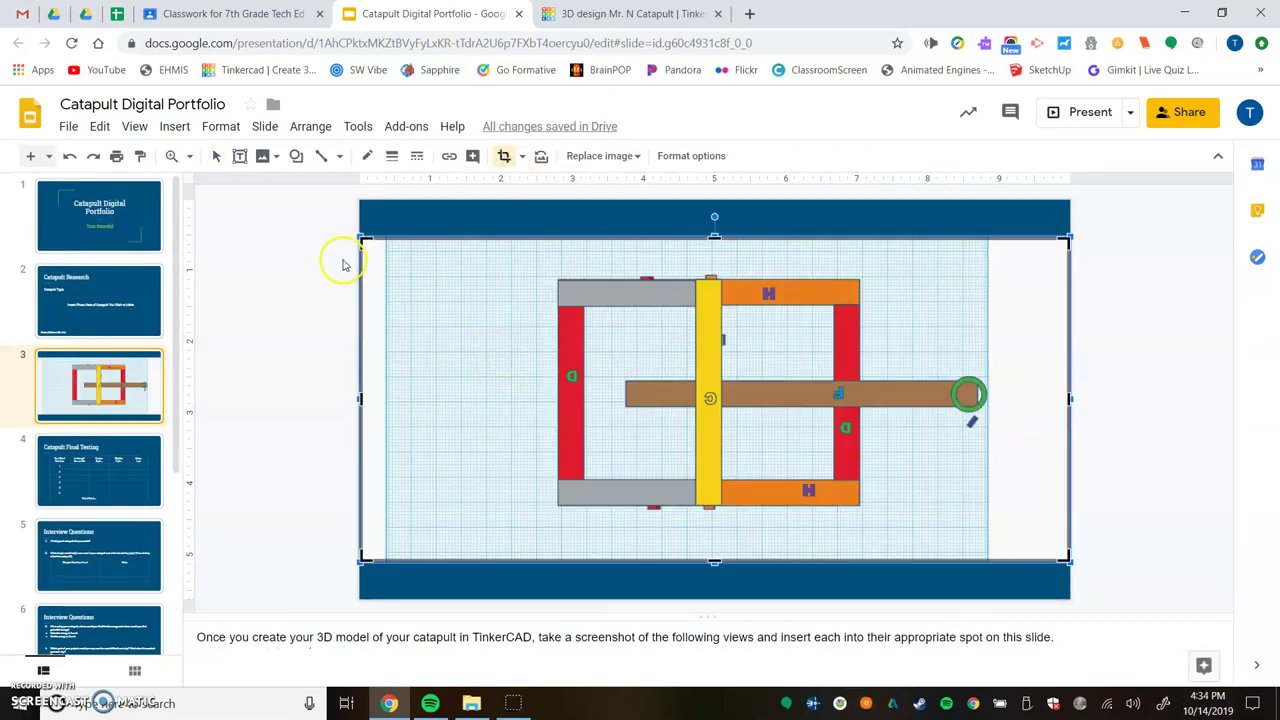
drag(363, 240, 553, 270)
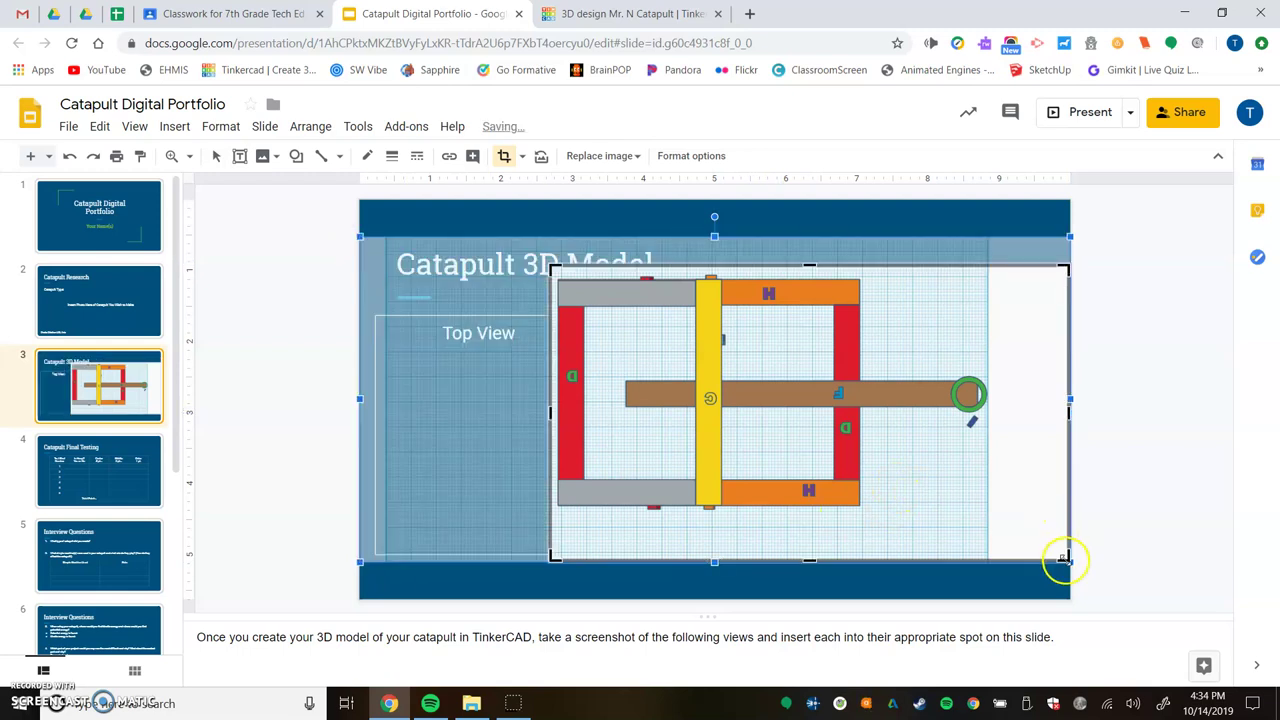
drag(1063, 558, 987, 529)
key(Return)
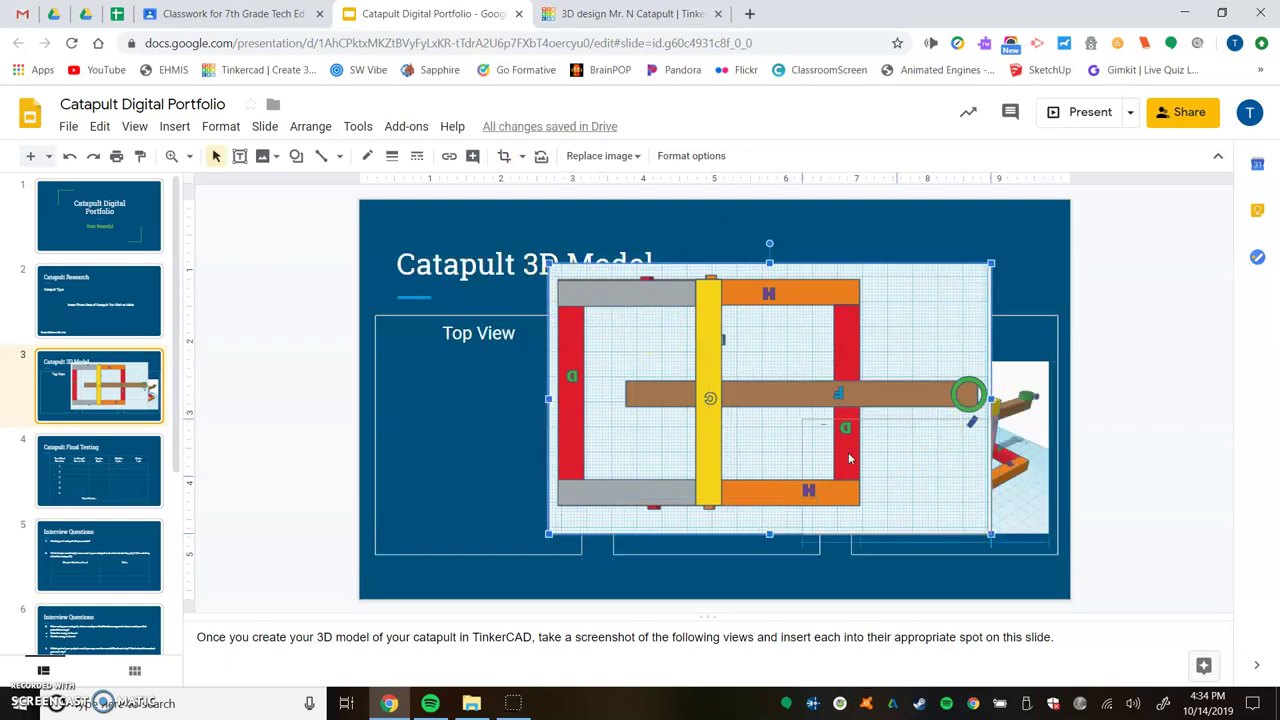
drag(866, 465, 461, 428)
click(651, 354)
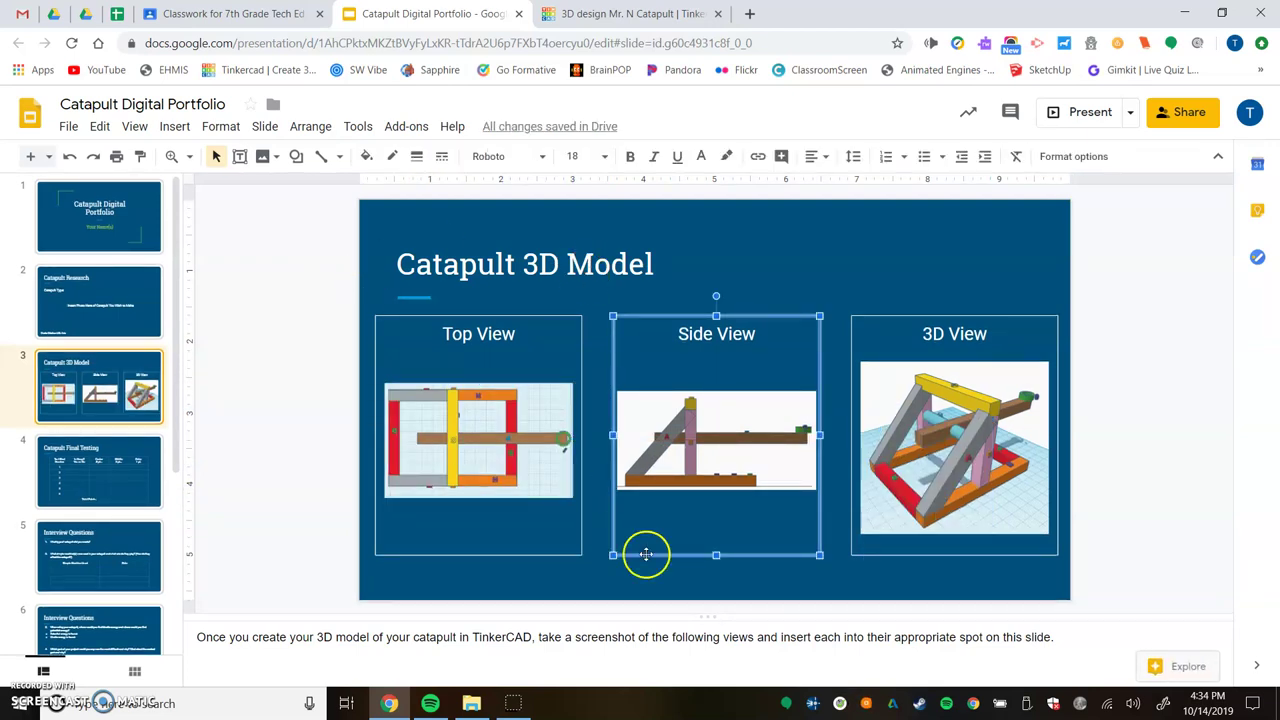